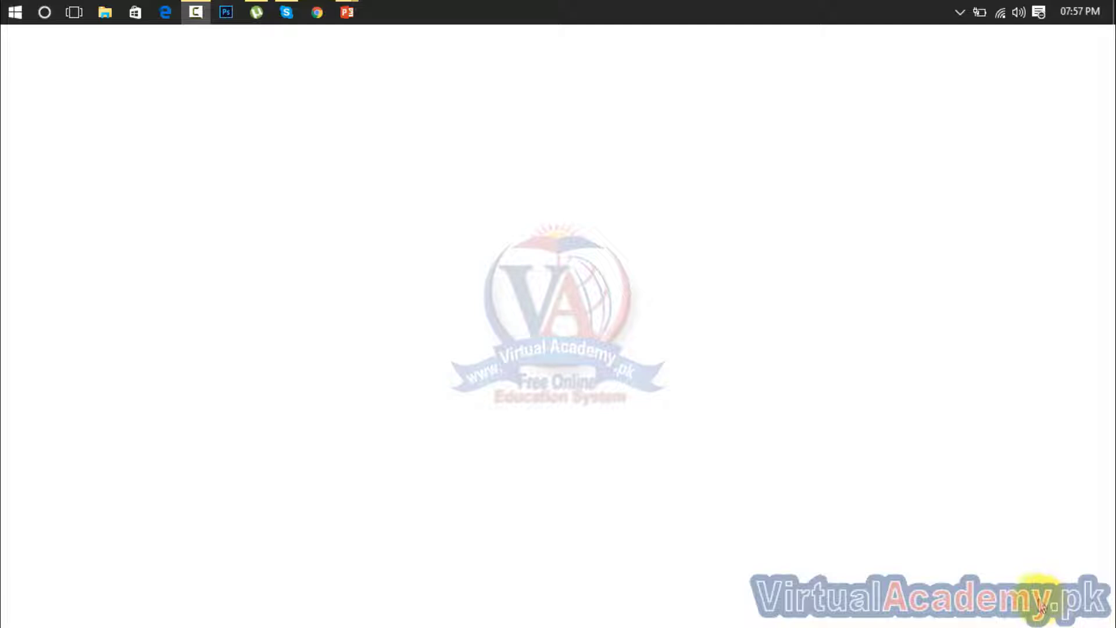
key(super)
text(inage)
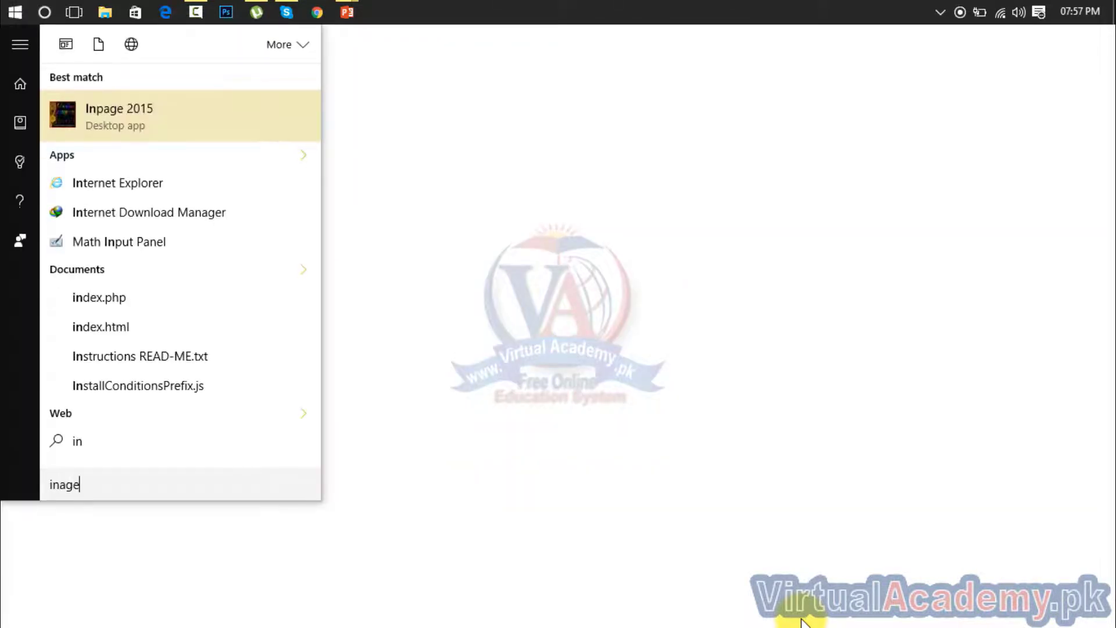
key(Return)
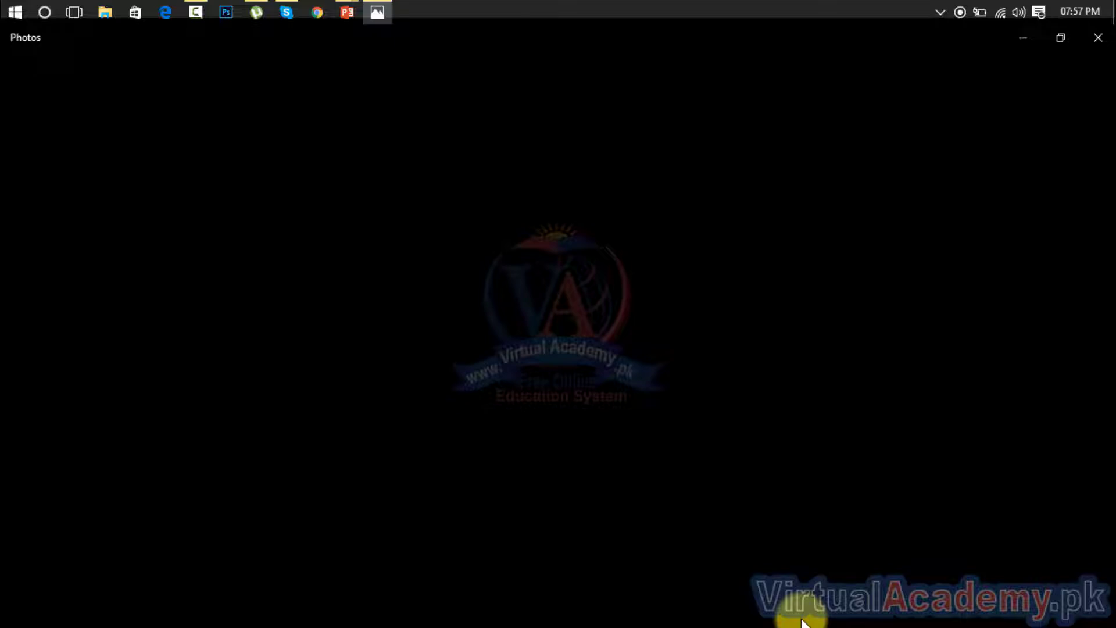
click(1099, 41)
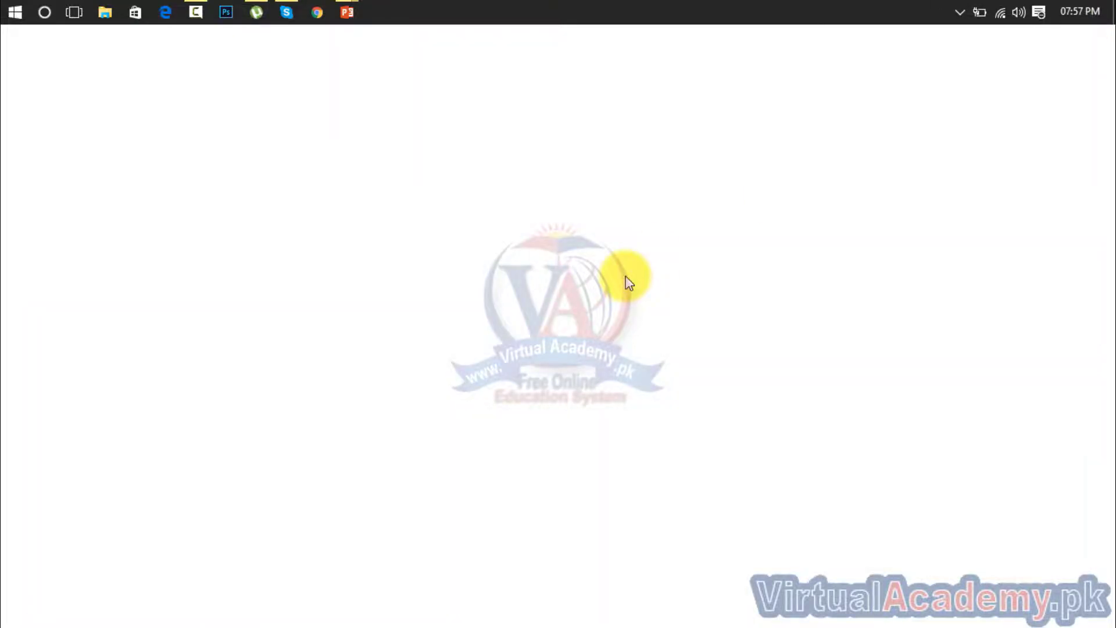
Launch Inpage 2015 and dismiss the HASP driver and system registry messages that appear at startup
key(super)
text(inpage)
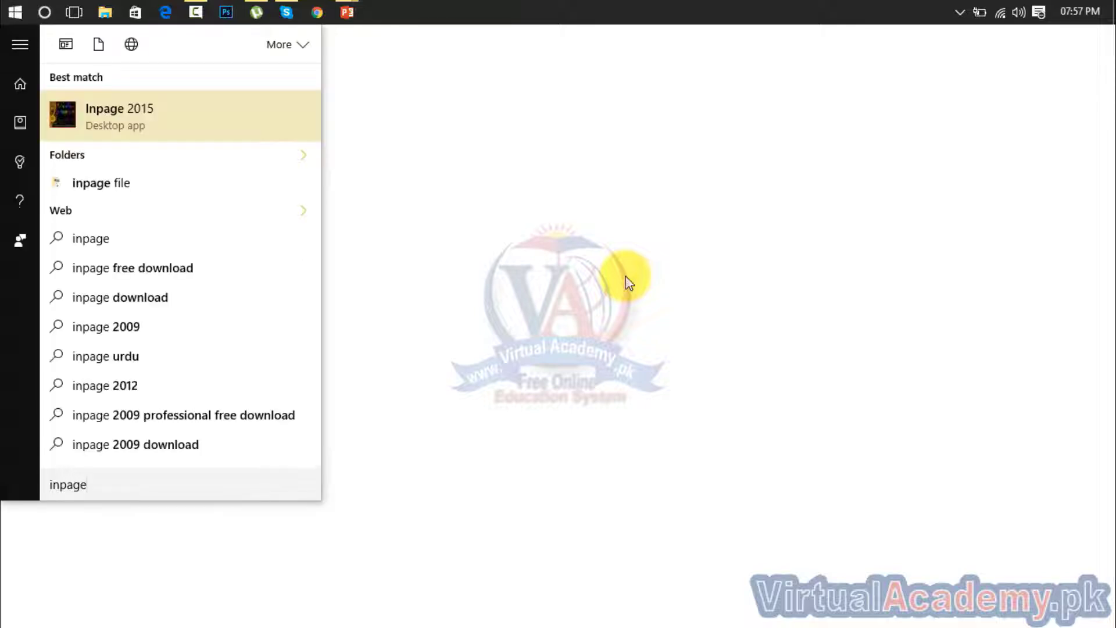
key(Return)
click(703, 405)
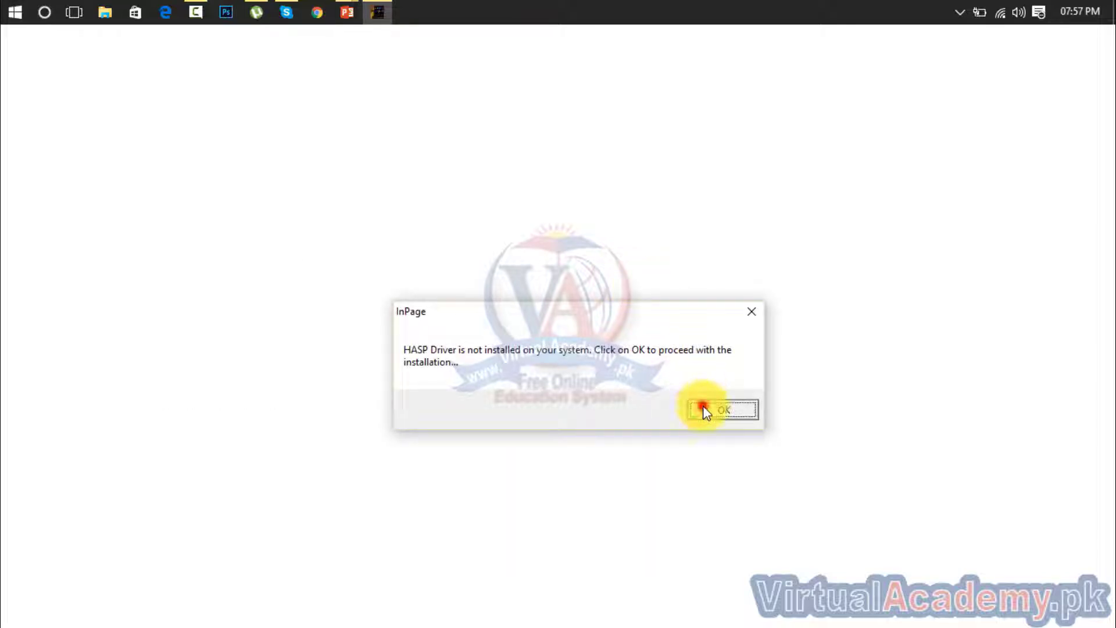
click(620, 396)
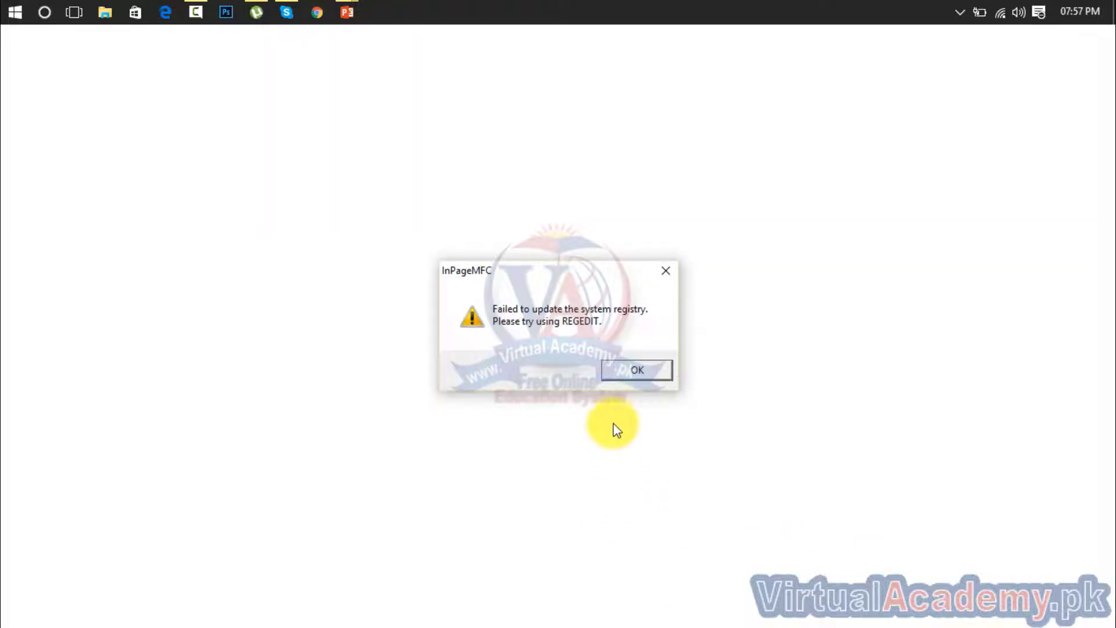
click(643, 367)
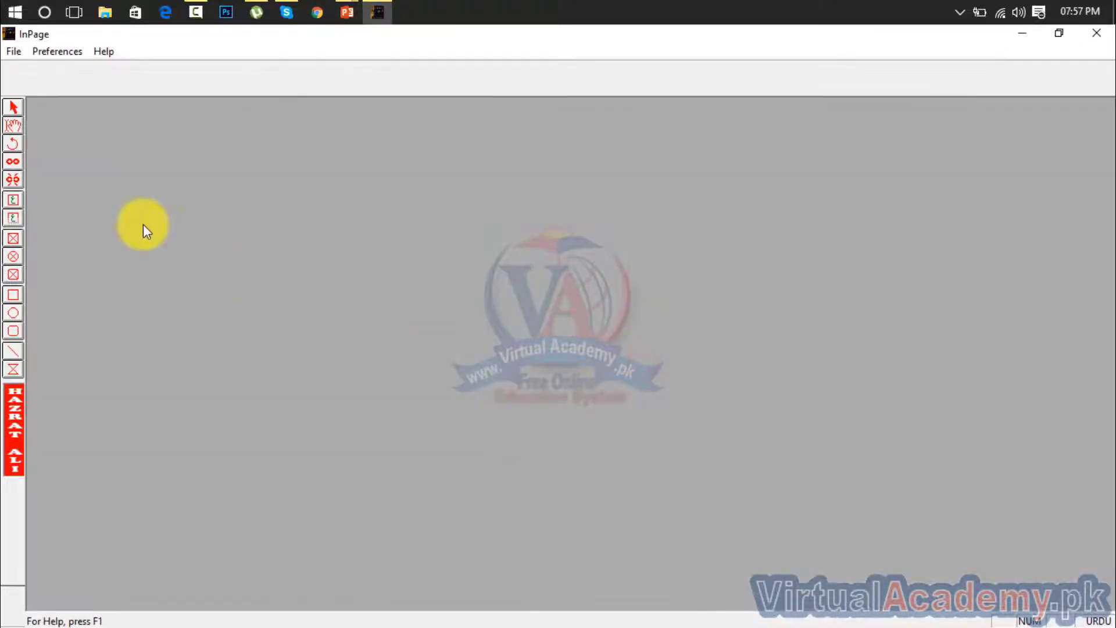
Create a new single-page A4 portrait document with right-to-left direction and 12.7 mm margins
click(13, 52)
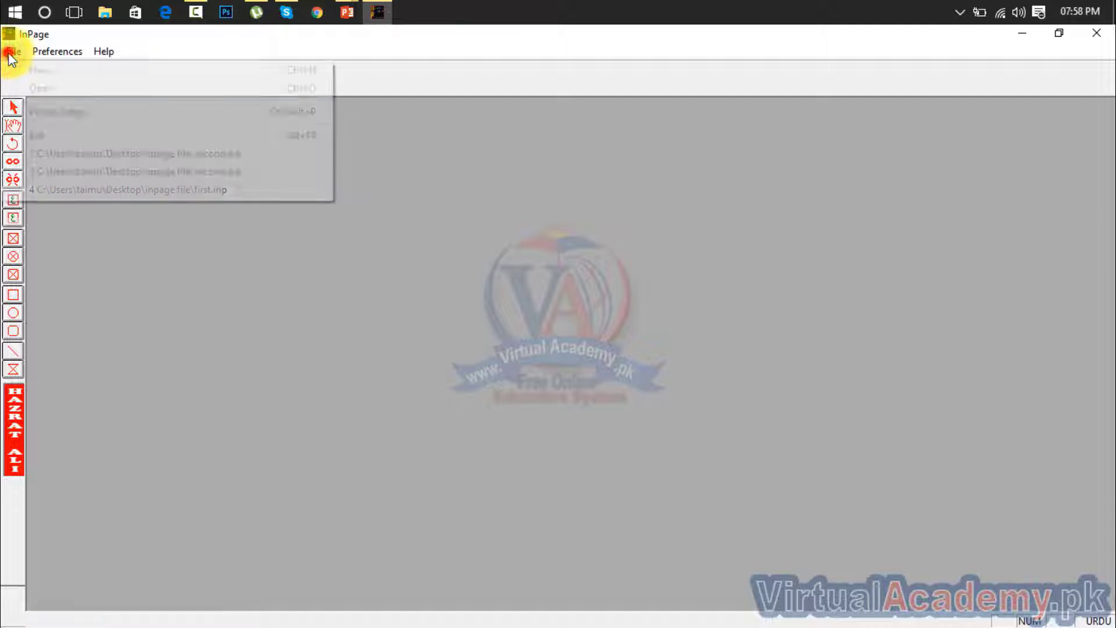
click(23, 70)
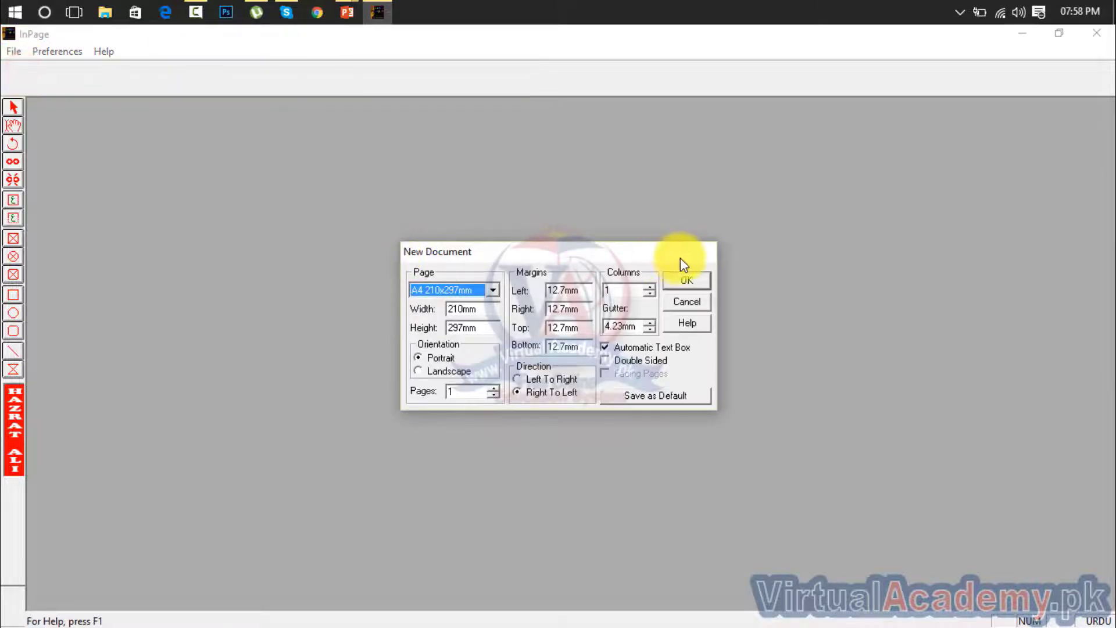
click(684, 282)
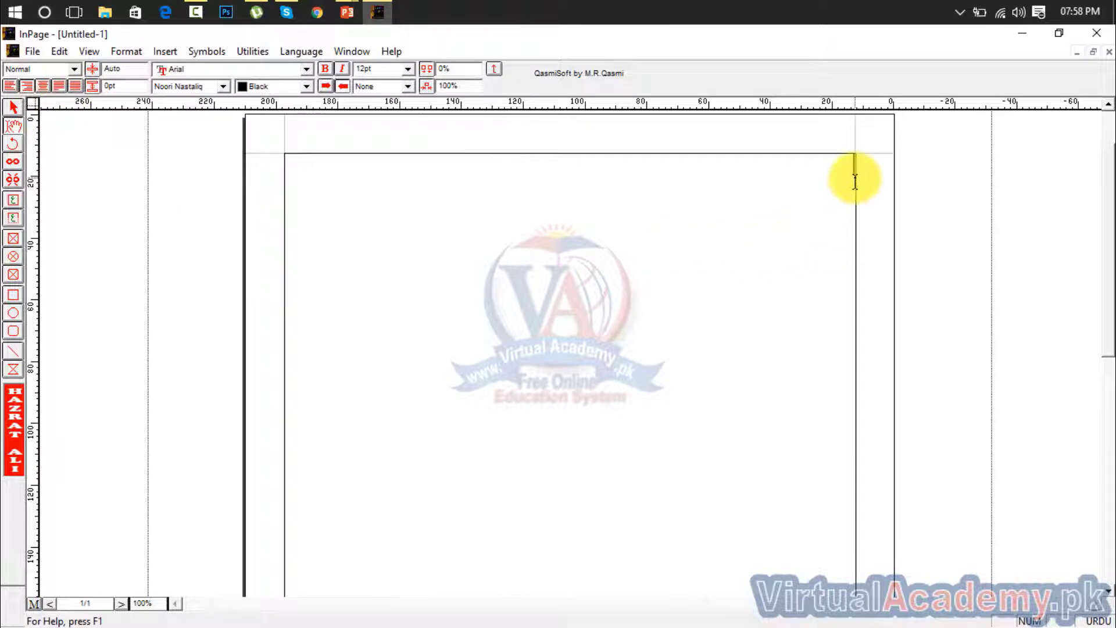
Draw a rectangular picture box about 116 mm wide and 57 mm high in the upper middle of the page
click(12, 108)
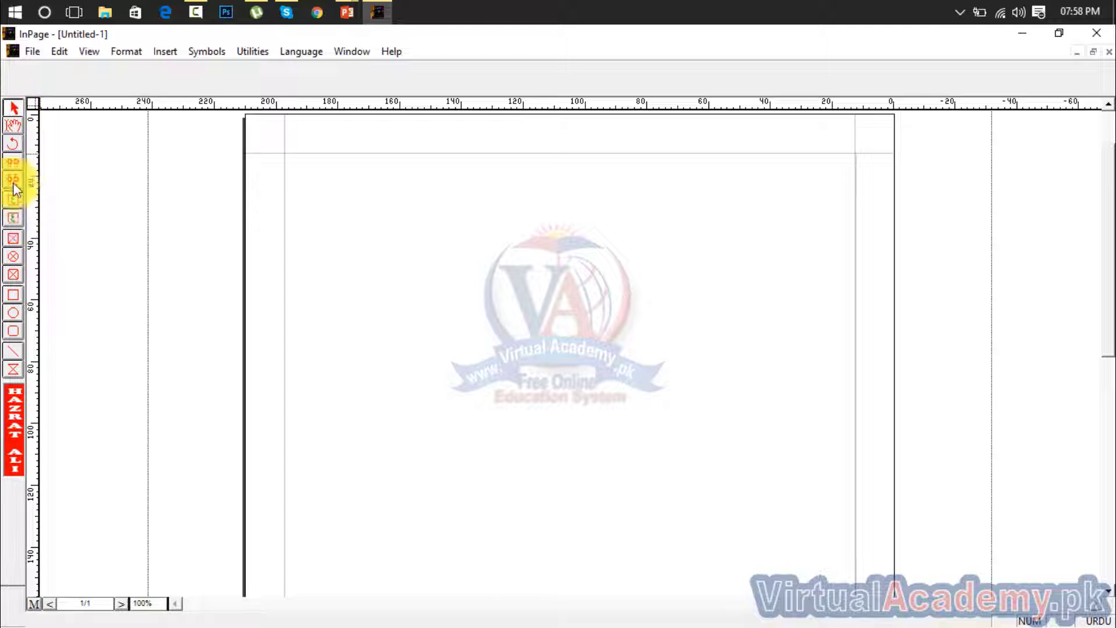
click(13, 125)
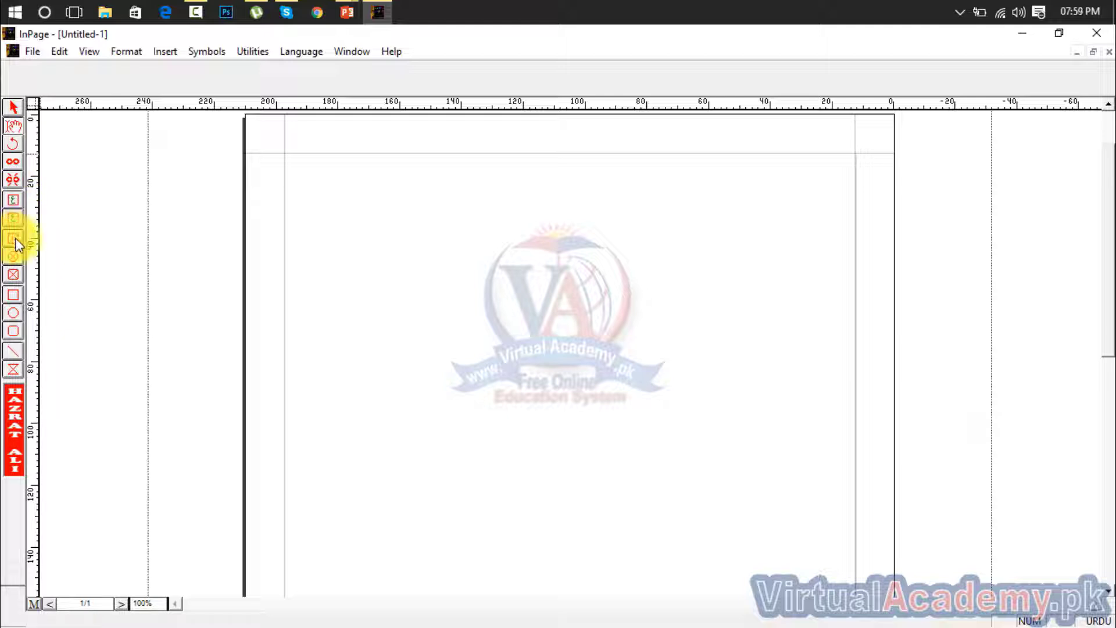
click(15, 241)
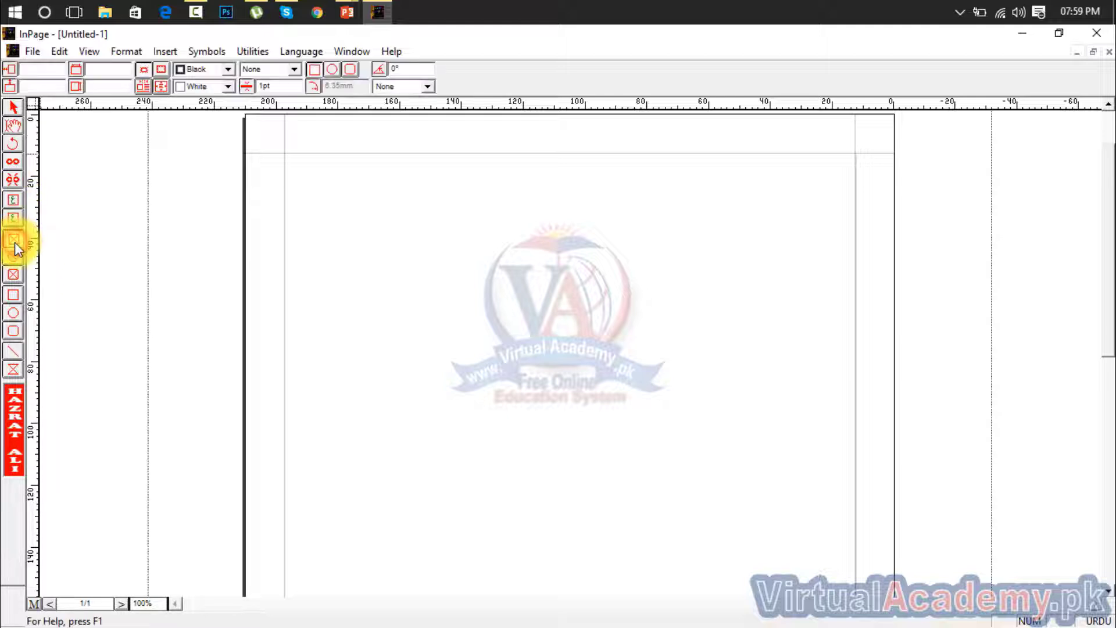
drag(356, 247, 716, 423)
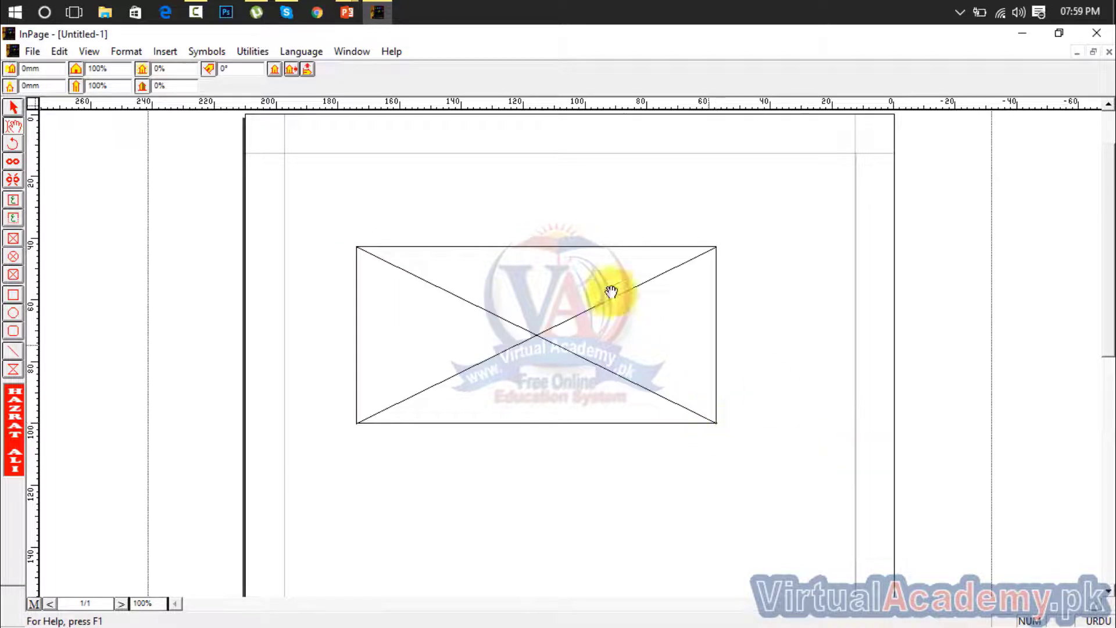
Try to move the picture box with the hand tool
drag(436, 321, 617, 314)
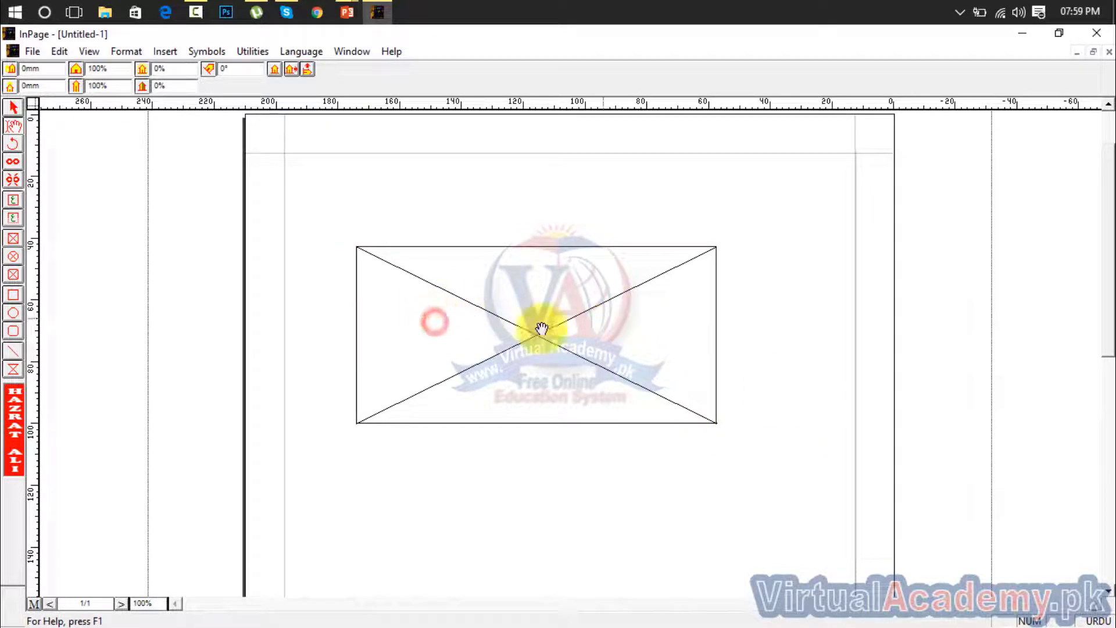
mouse_move(471, 366)
mouse_down()
mouse_move(636, 269)
mouse_move(377, 325)
mouse_up()
drag(528, 283, 364, 316)
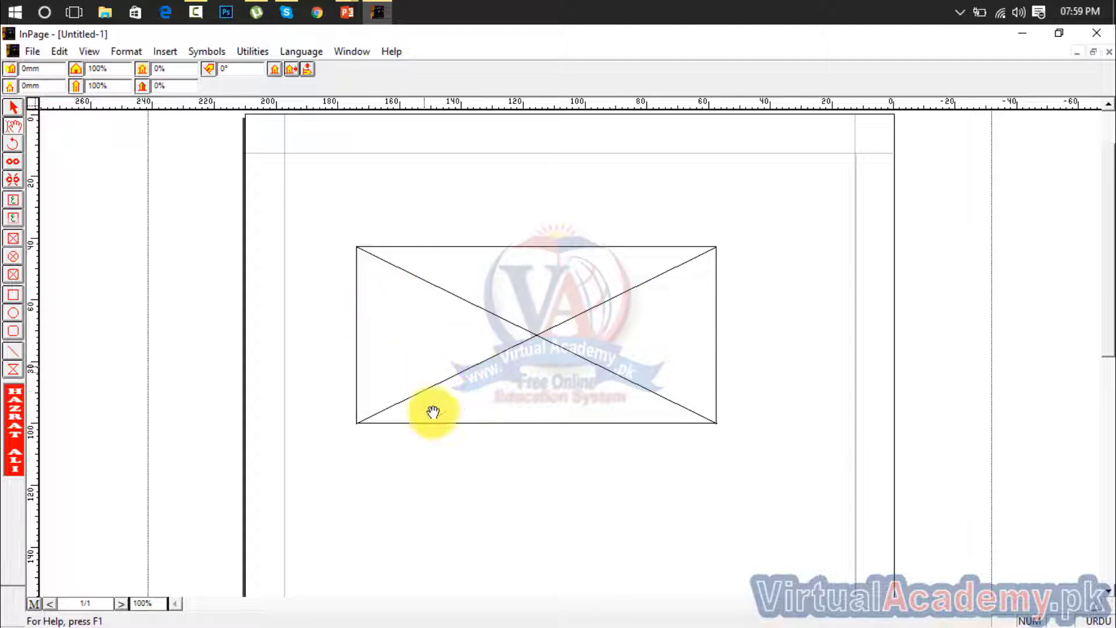
Reposition the picture box near the middle of the visible page and resize it to about 78 mm by 41 mm
click(13, 107)
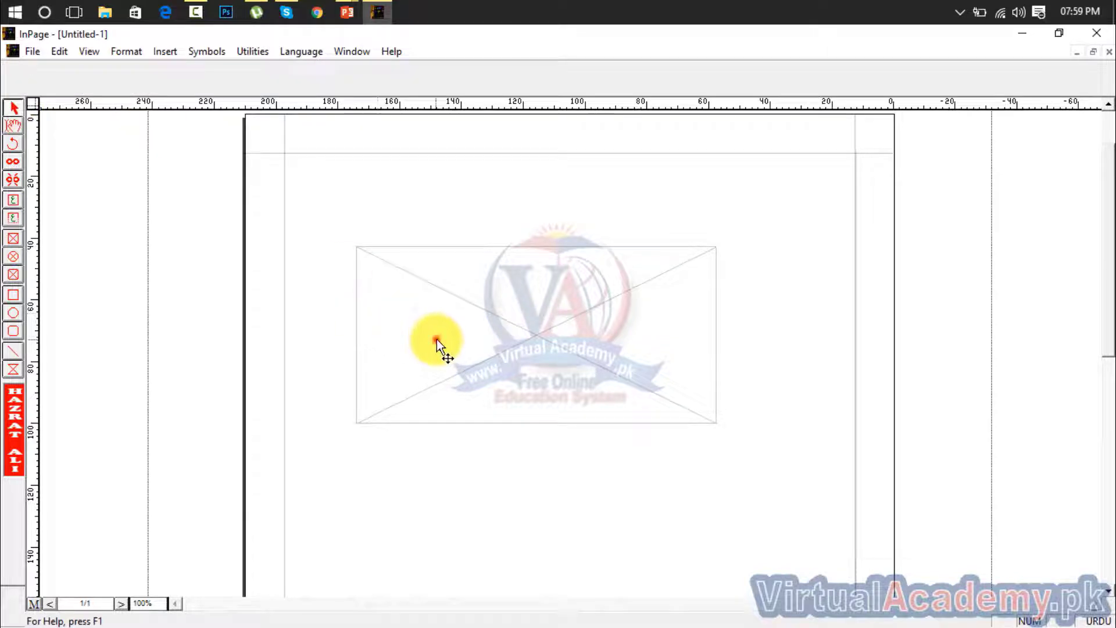
drag(437, 339, 409, 453)
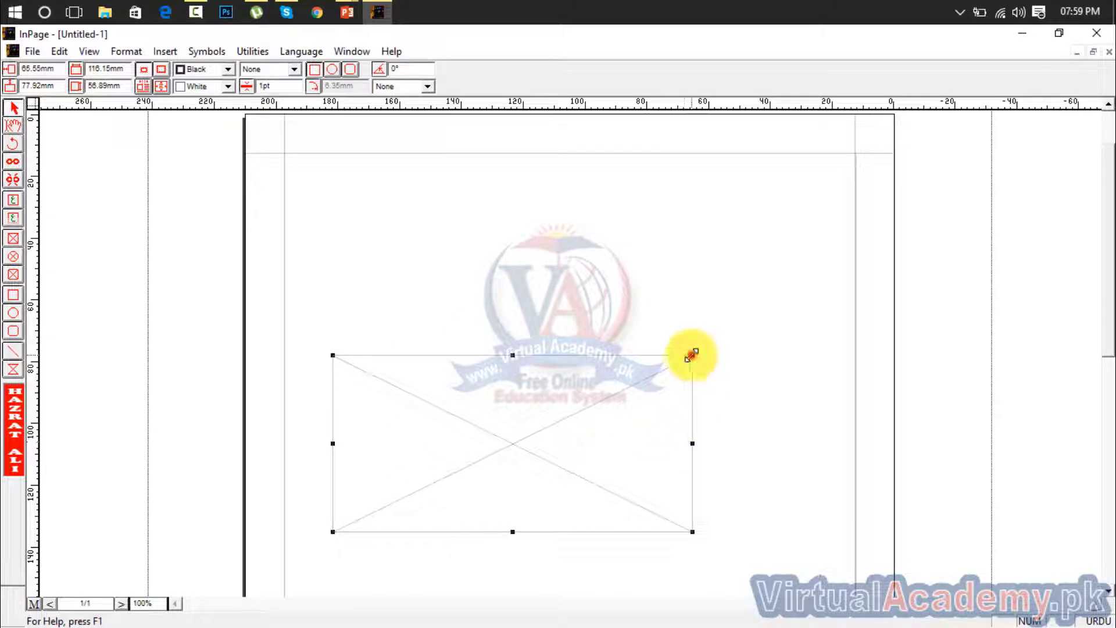
drag(690, 356, 574, 438)
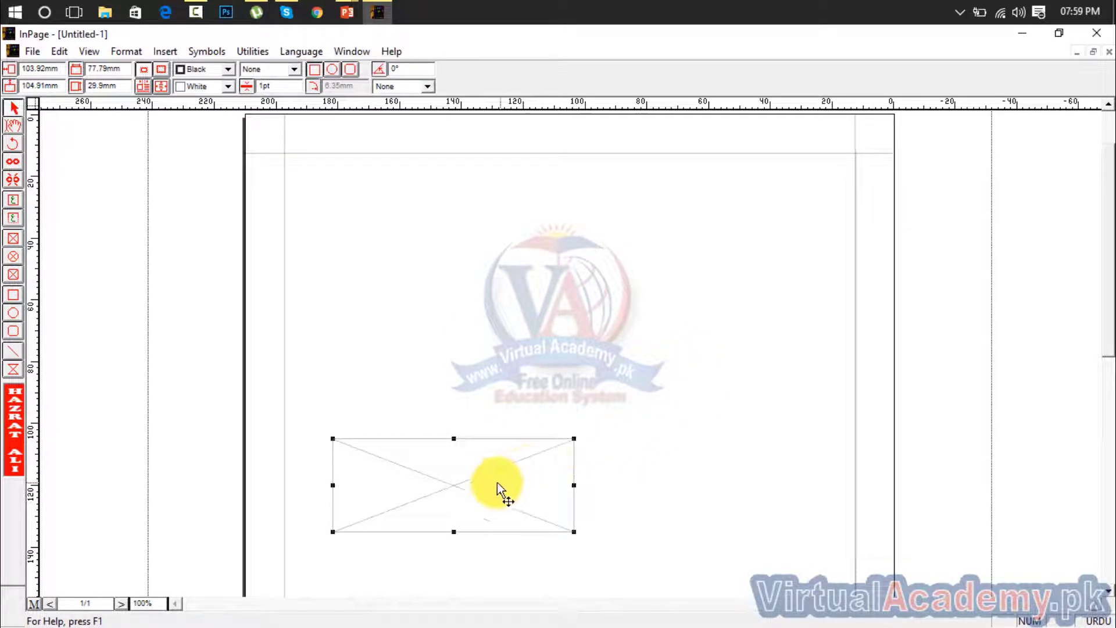
drag(497, 482, 584, 341)
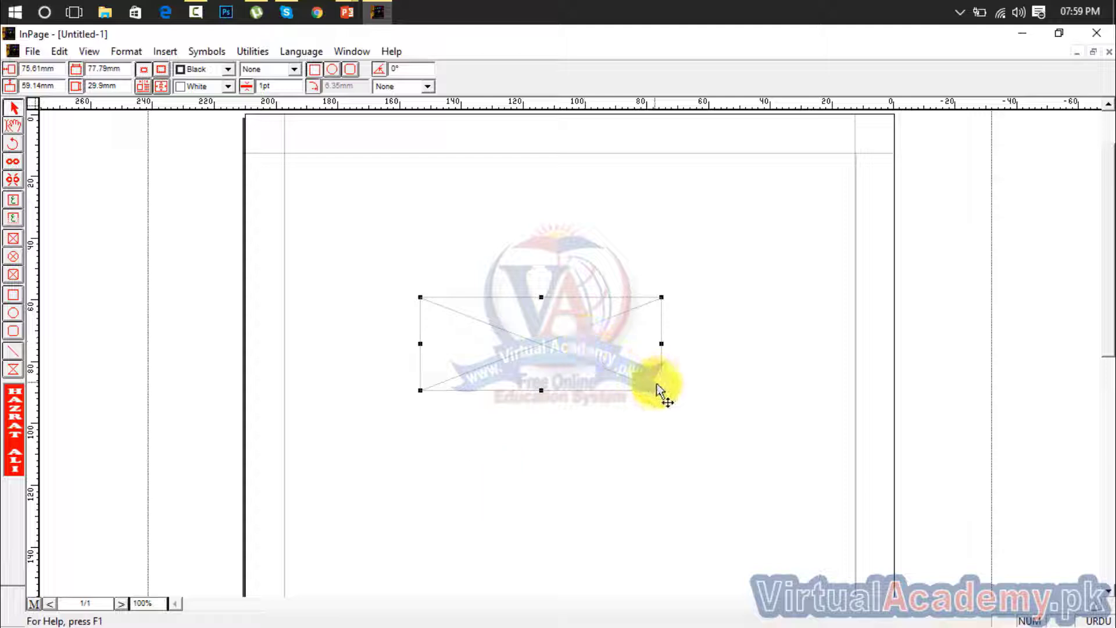
drag(661, 390, 663, 424)
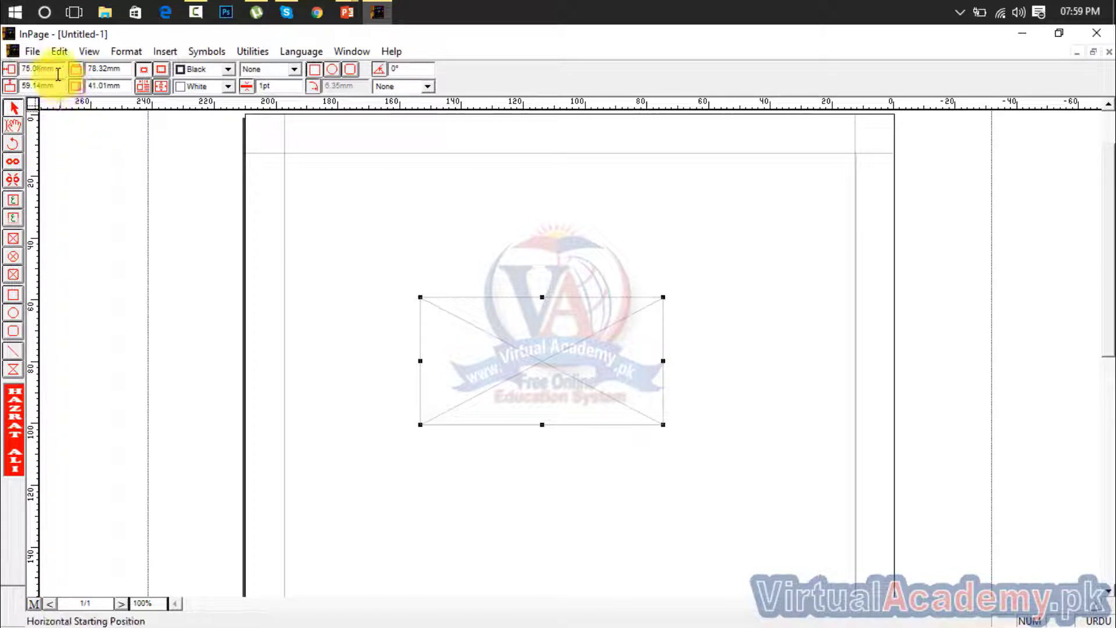
Try horizontal starting positions of 80 mm and 150 mm for the picture box
drag(58, 74, 18, 71)
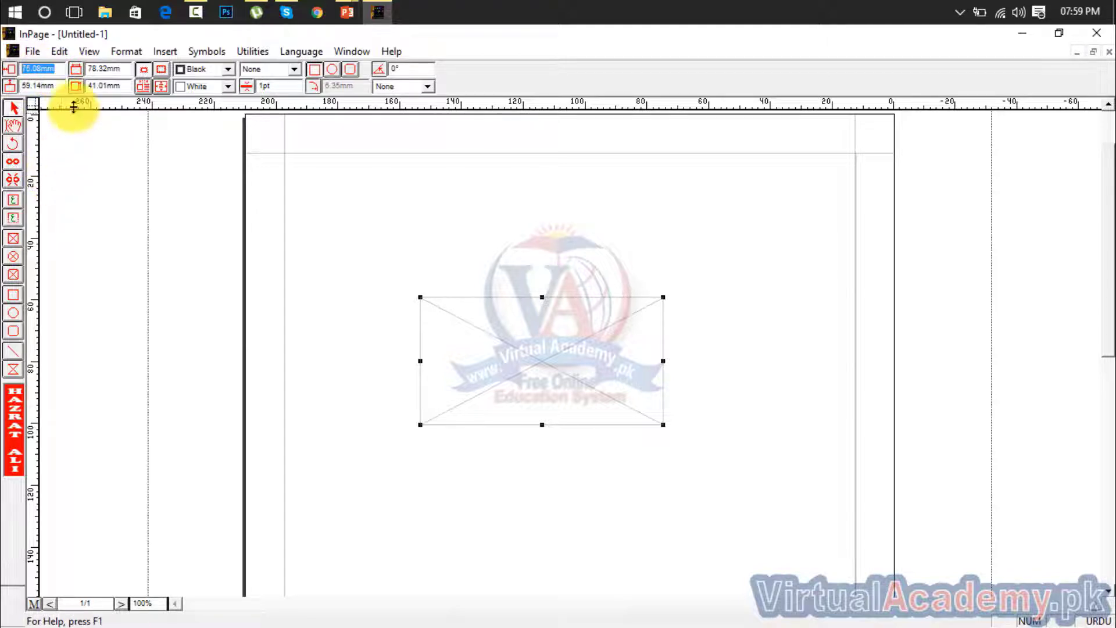
click(62, 74)
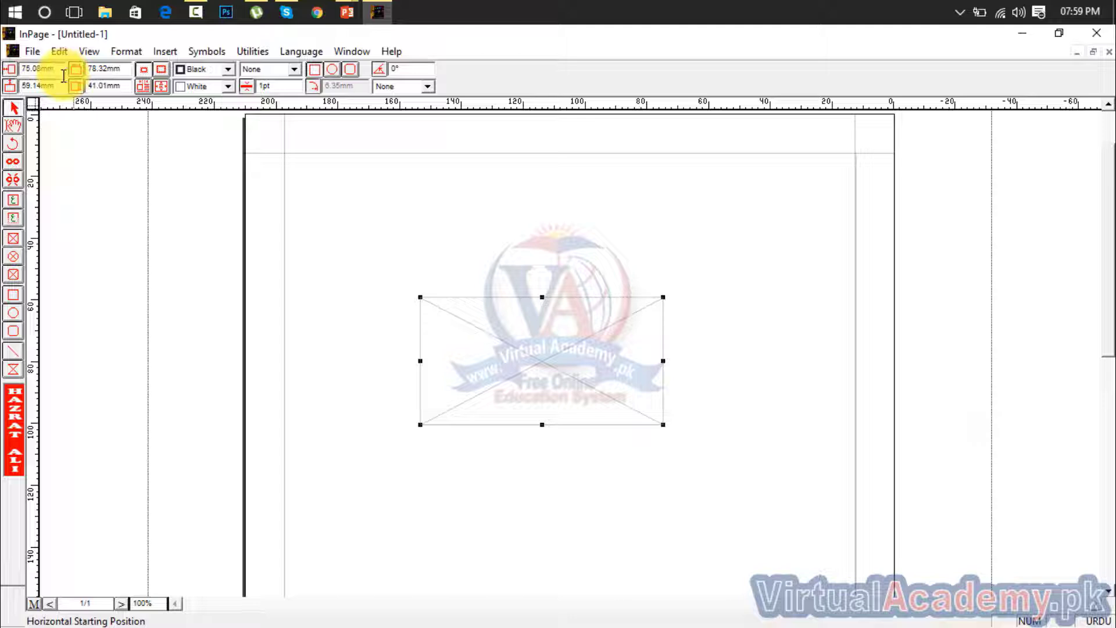
drag(57, 86, 13, 69)
click(62, 68)
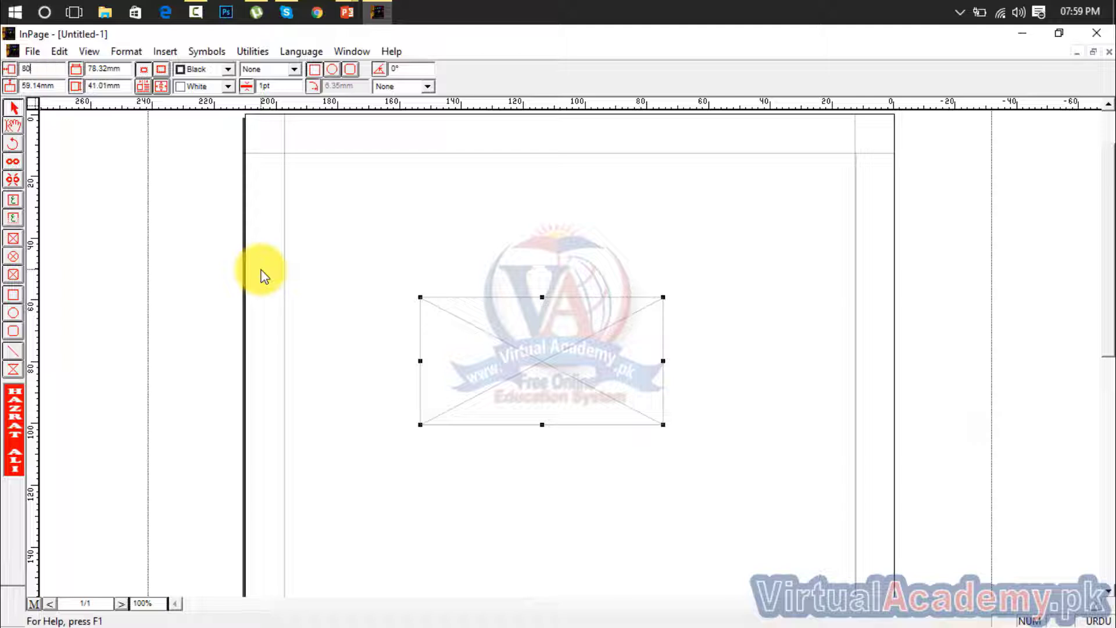
key(Return)
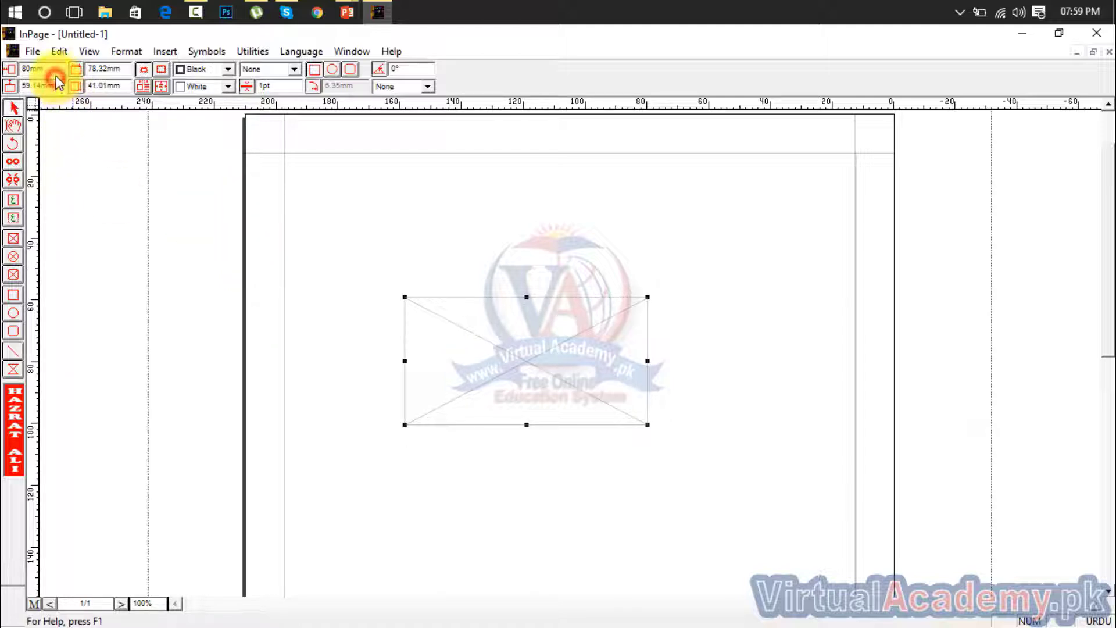
drag(49, 69, 7, 70)
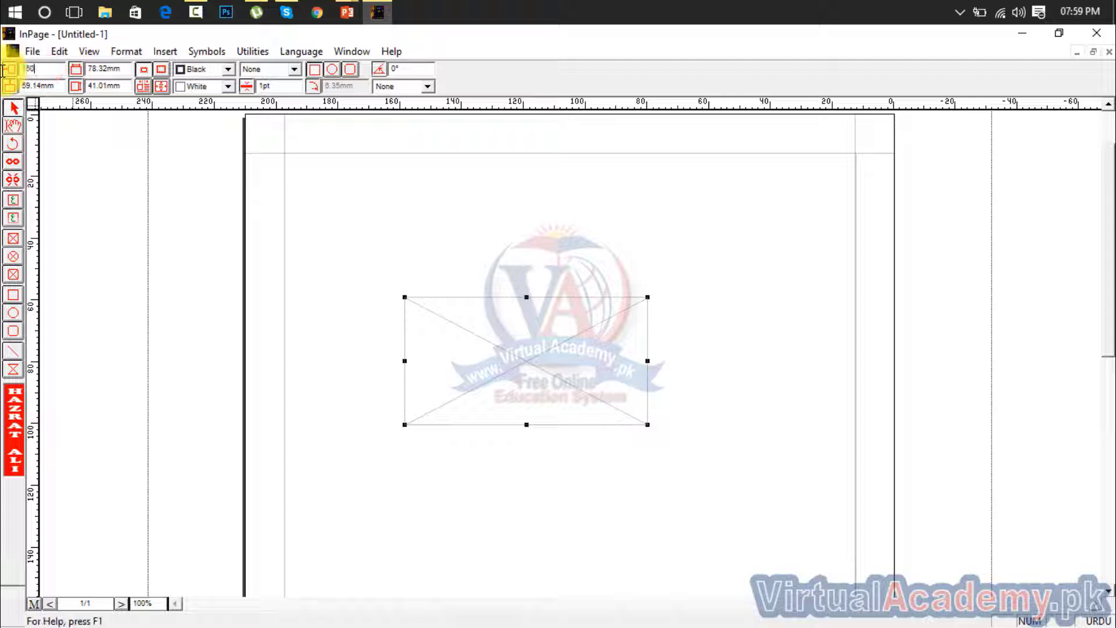
text(50)
key(Return)
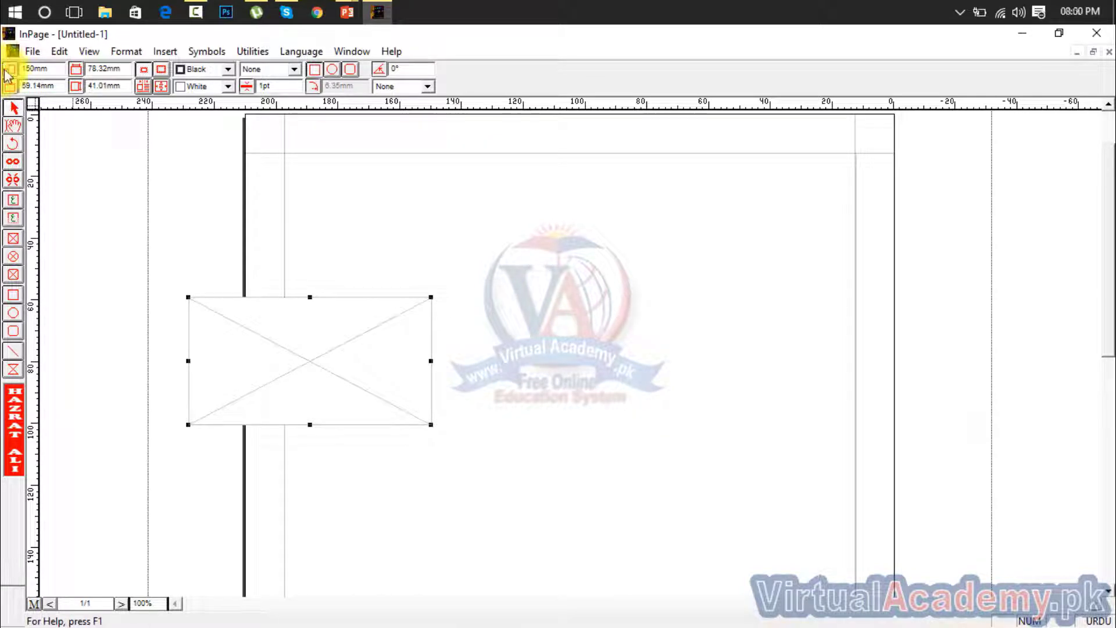
Try horizontal starting positions of 75 mm and 5 mm for the picture box
drag(47, 69, 4, 70)
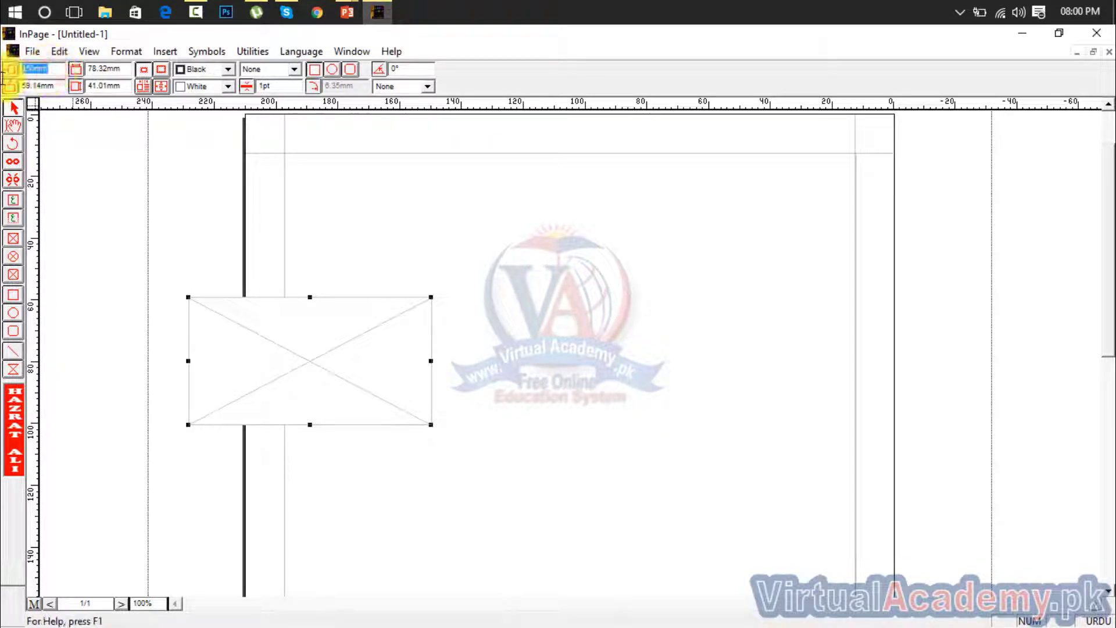
text(75)
key(Return)
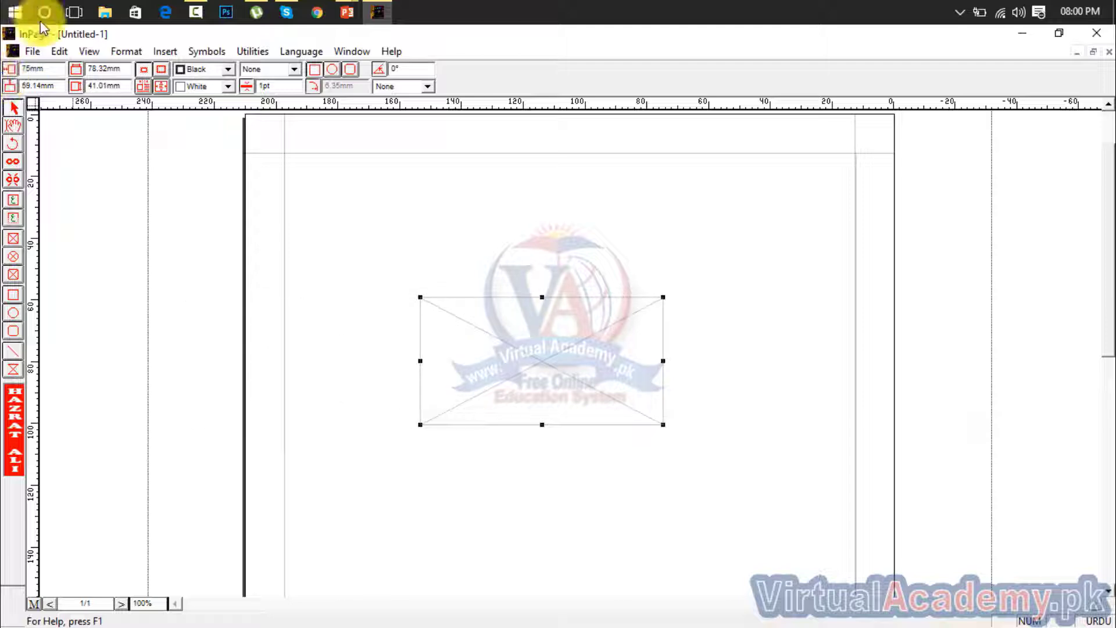
drag(48, 69, 3, 70)
text(5)
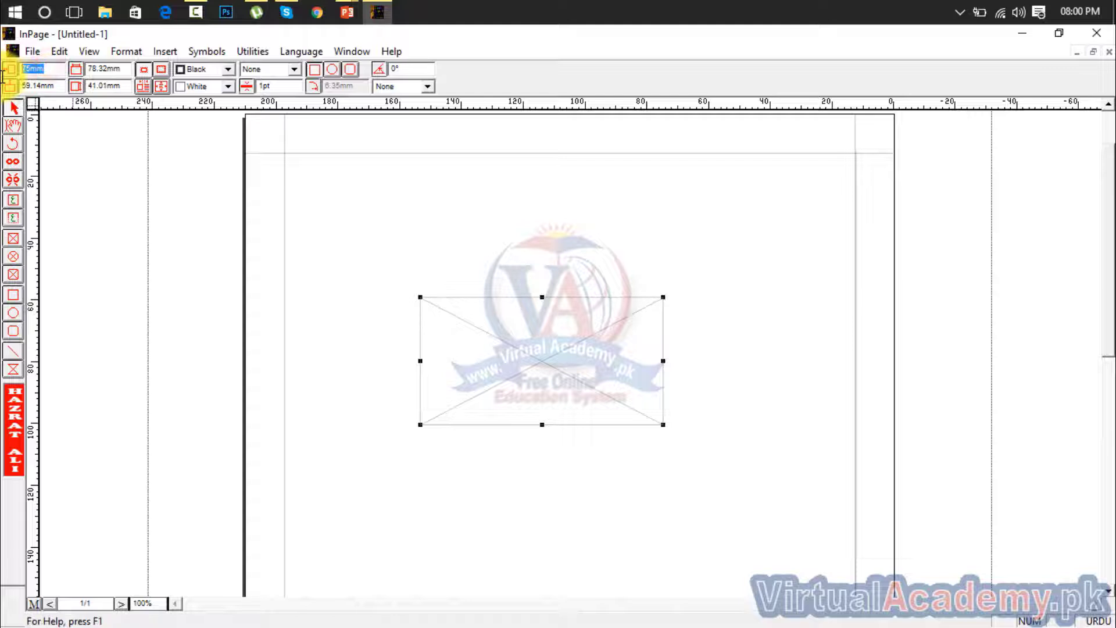
key(Return)
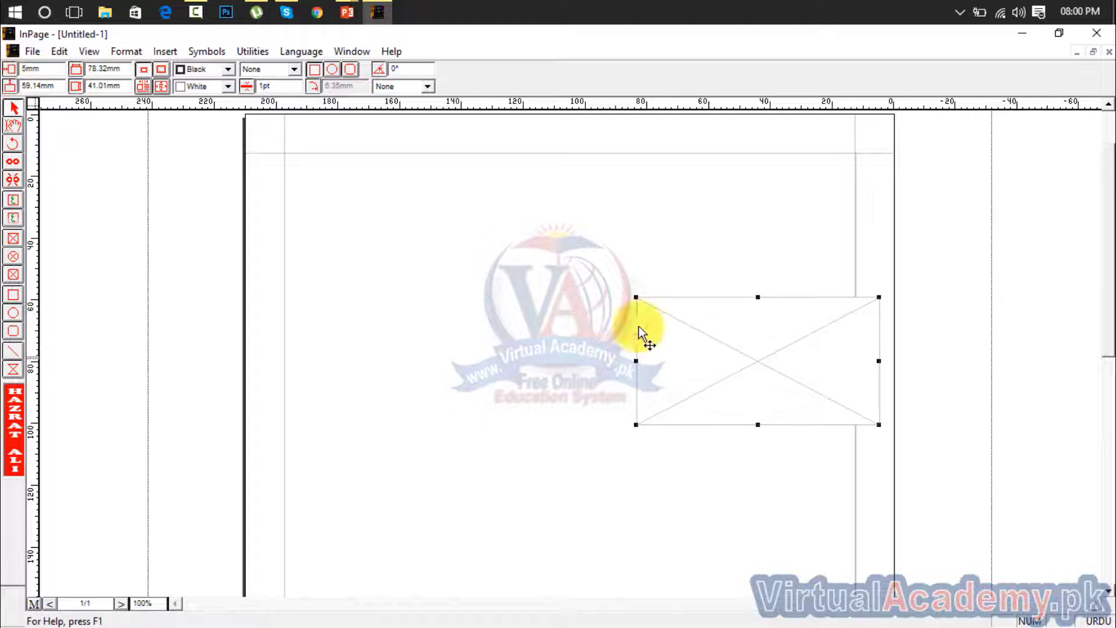
Set the picture box's horizontal starting position to 75 mm and its vertical starting position to 120 mm
drag(47, 70, 5, 71)
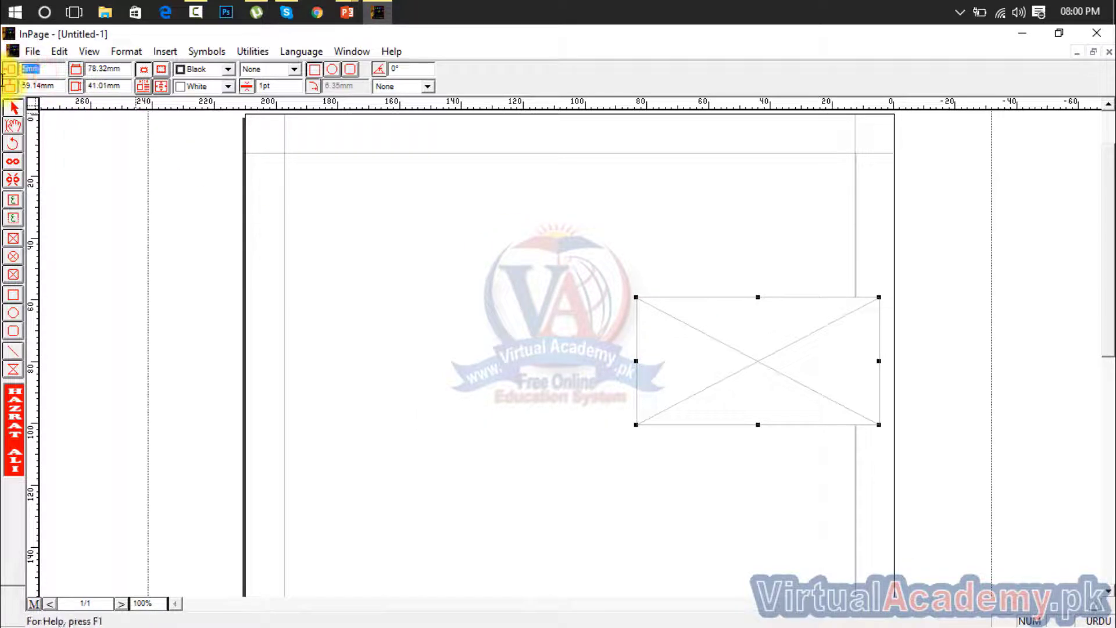
text(75)
key(Return)
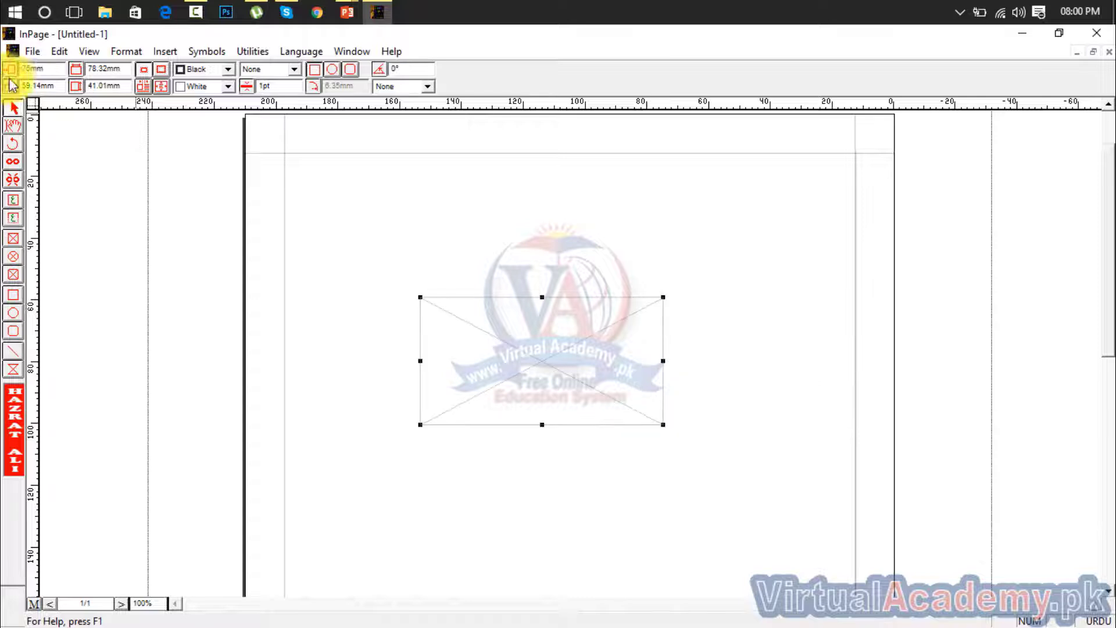
drag(51, 86, 6, 86)
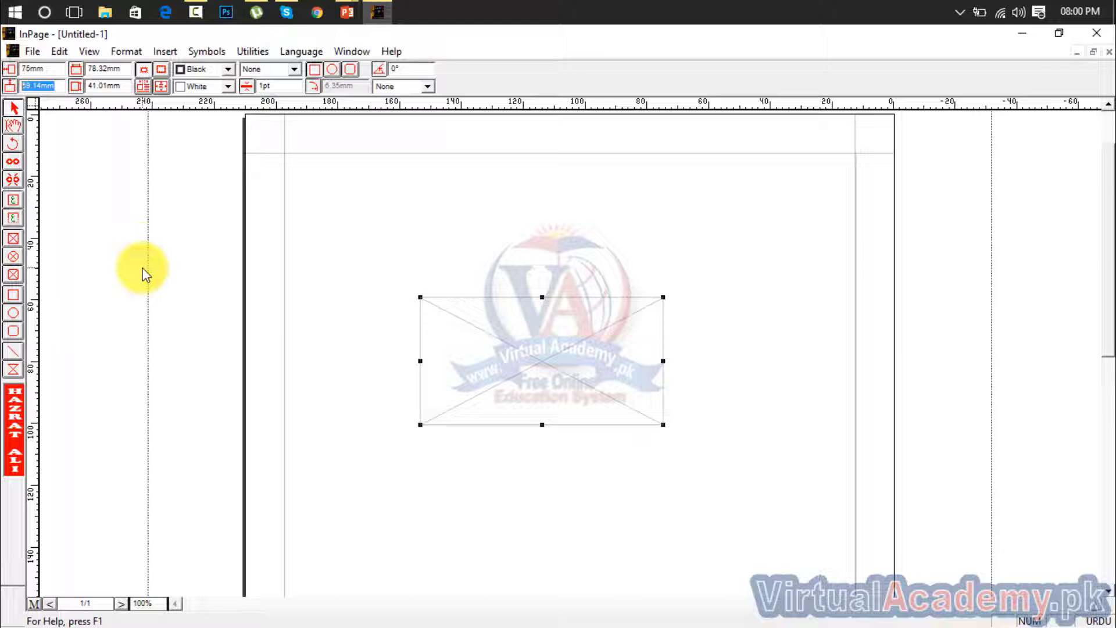
text(120)
key(Return)
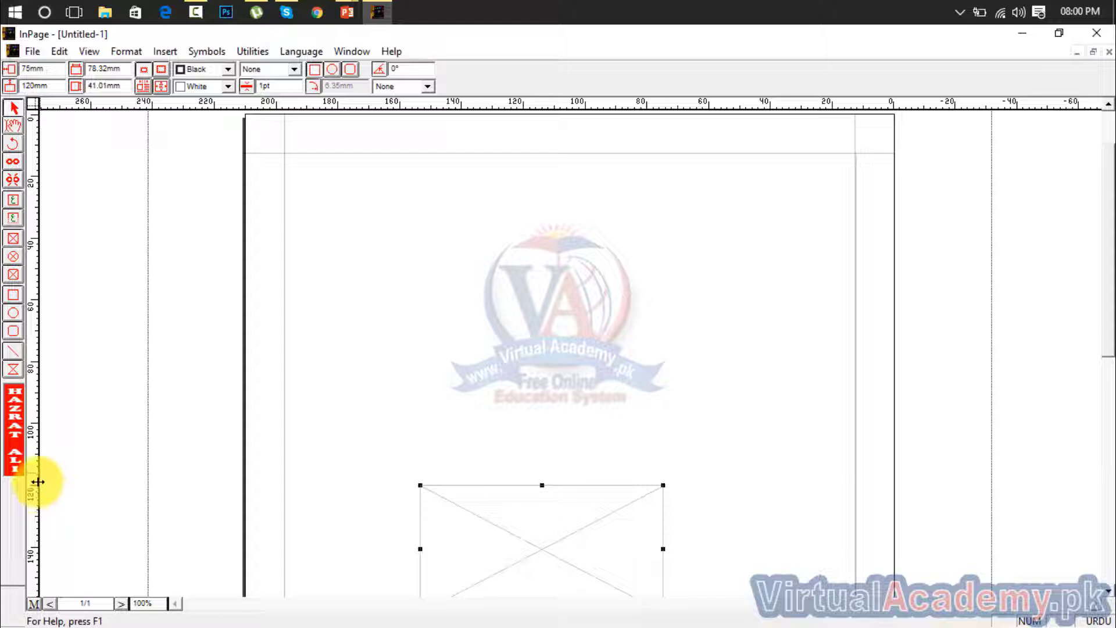
Place a vertical and a horizontal guide along the picture box's left and top edges, and remove both guides from the page
drag(37, 473, 423, 483)
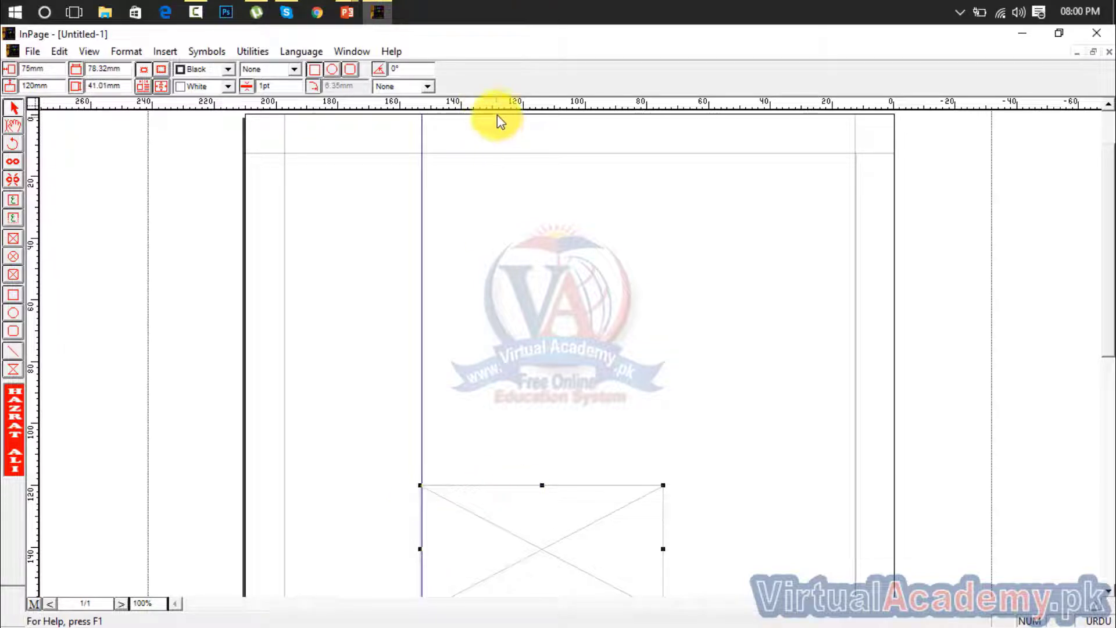
drag(498, 99, 521, 483)
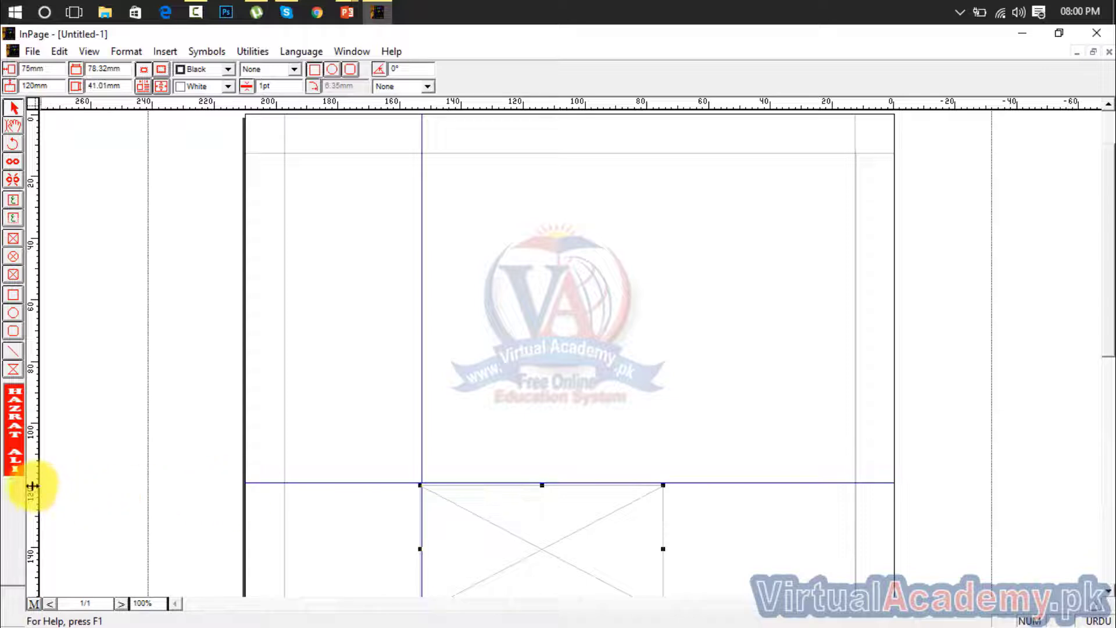
drag(336, 483, 343, 157)
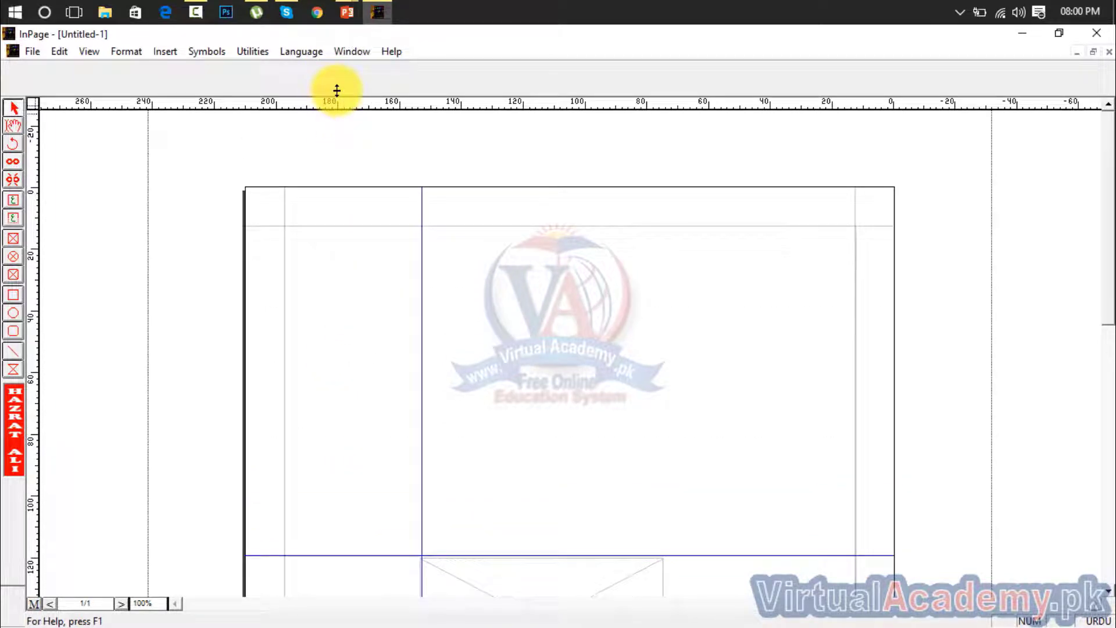
drag(337, 90, 337, 92)
click(418, 362)
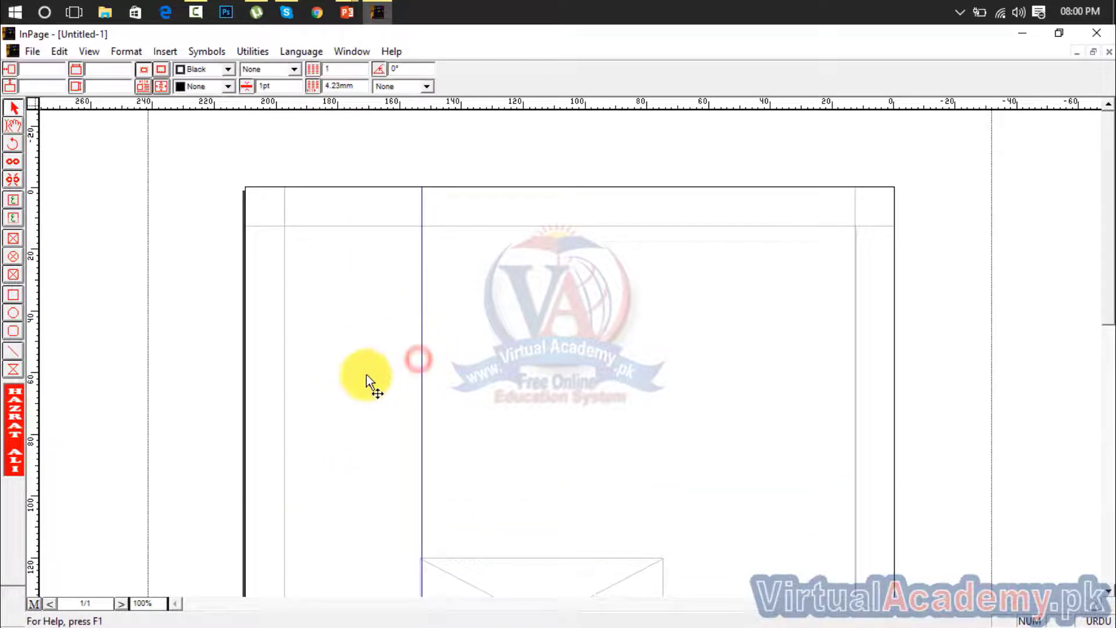
drag(421, 395, 3, 404)
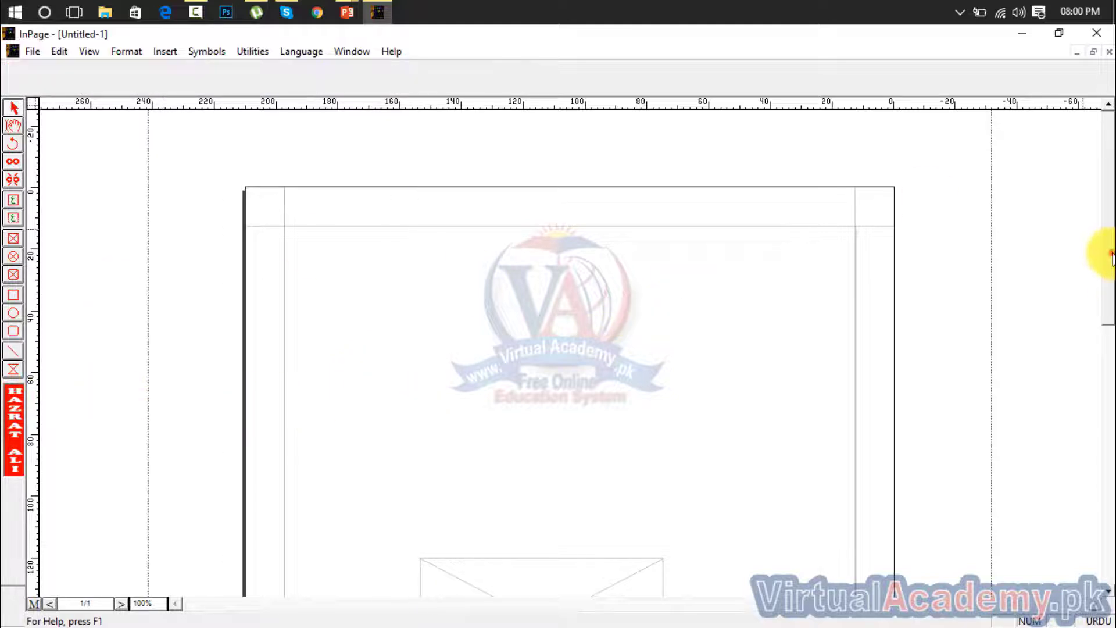
Place a vertical guide at the 140 mm mark of the horizontal ruler, crossing the picture box
click(1110, 328)
drag(1112, 325, 1112, 346)
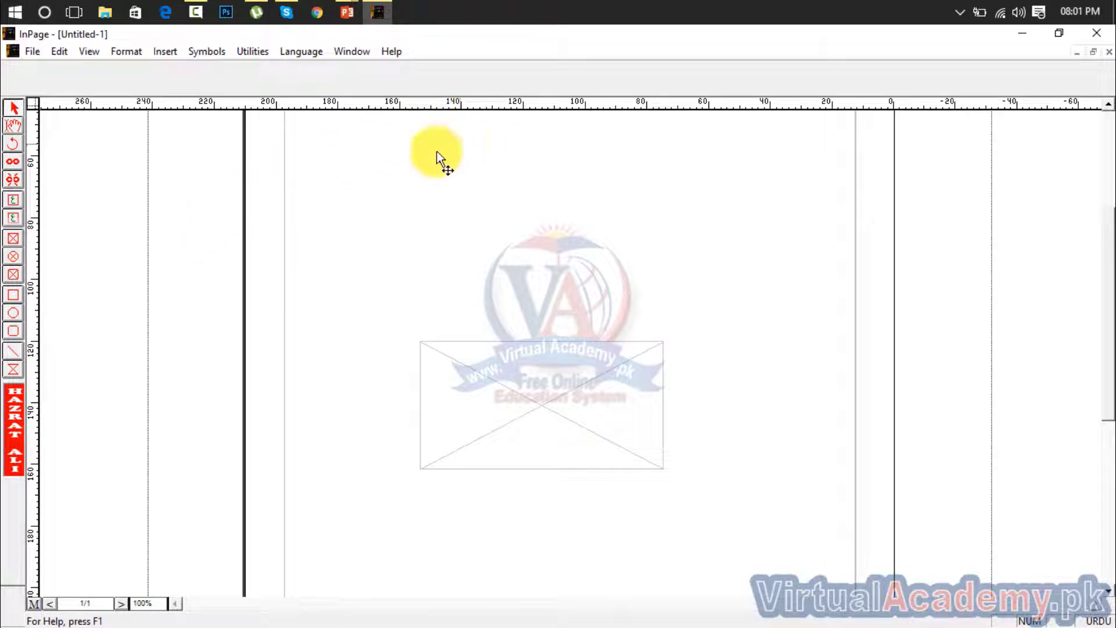
drag(35, 180, 461, 185)
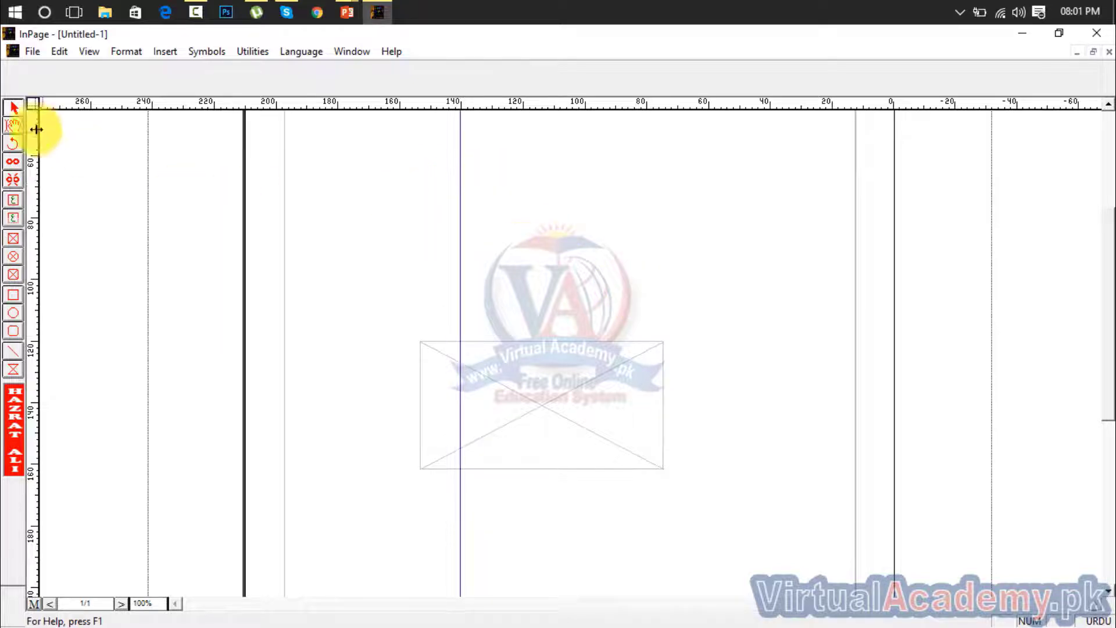
click(14, 106)
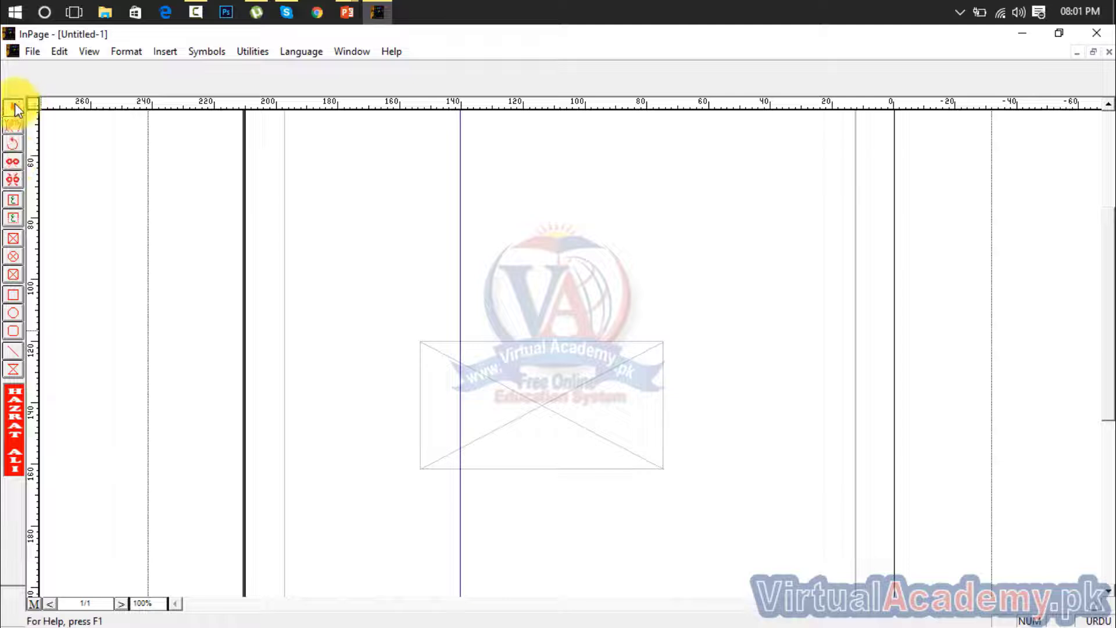
Set the picture box's horizontal starting position to 140 mm to line its edge up with the guide
click(440, 347)
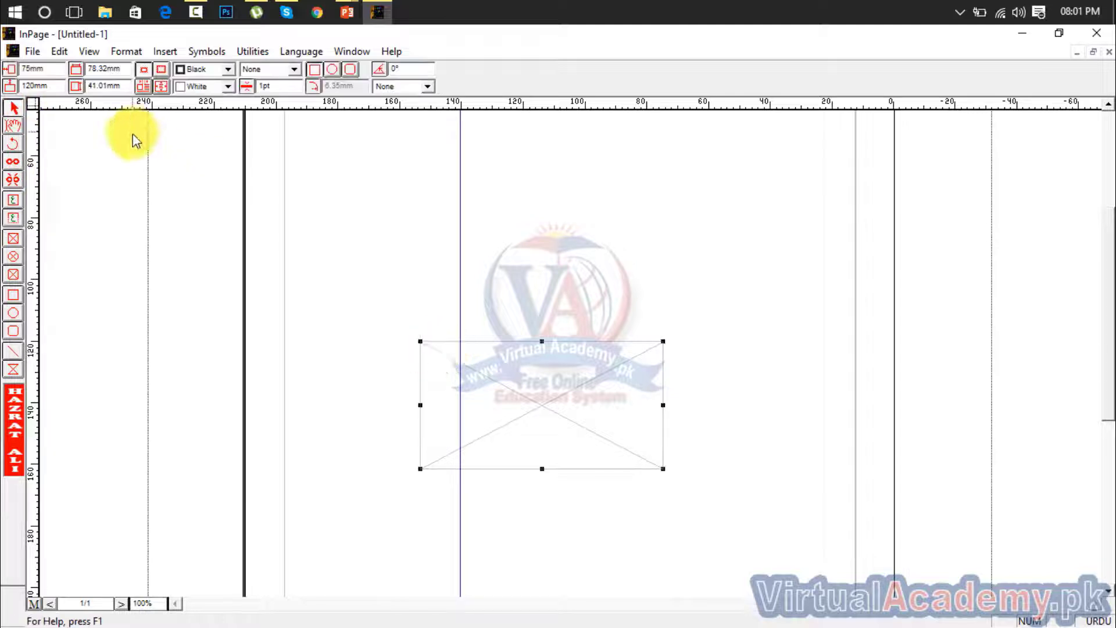
double_click(50, 69)
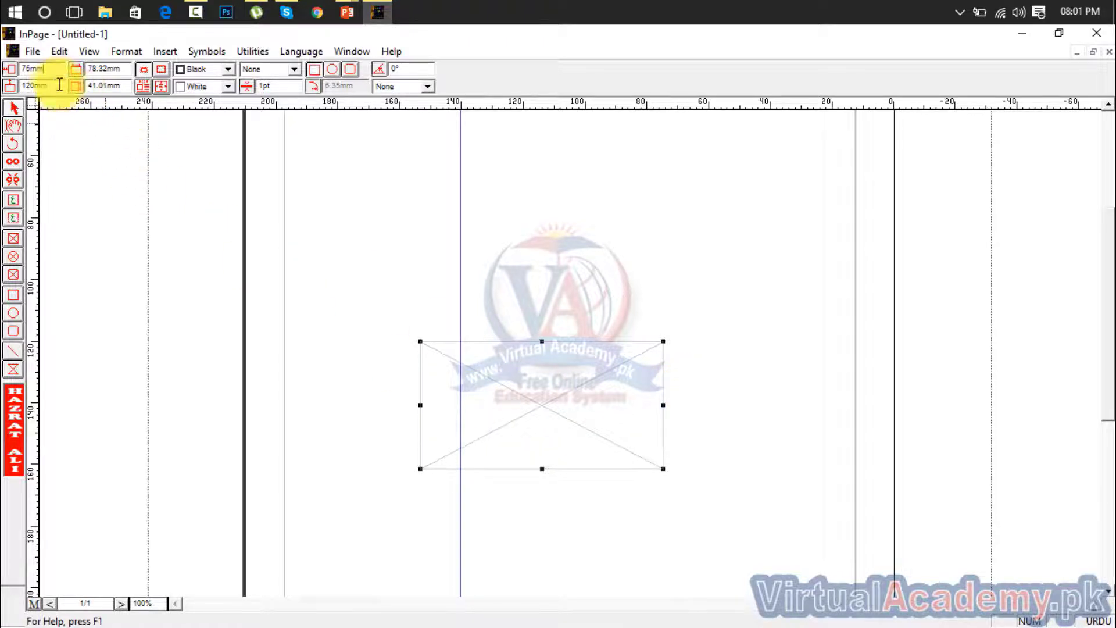
drag(54, 70, 3, 71)
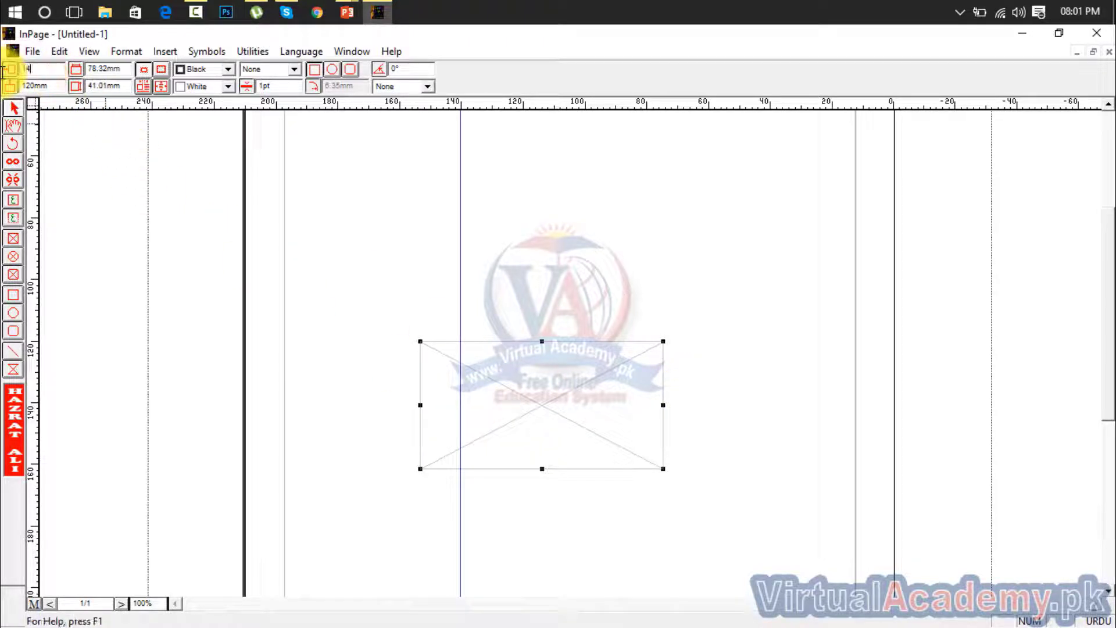
text(140)
key(Return)
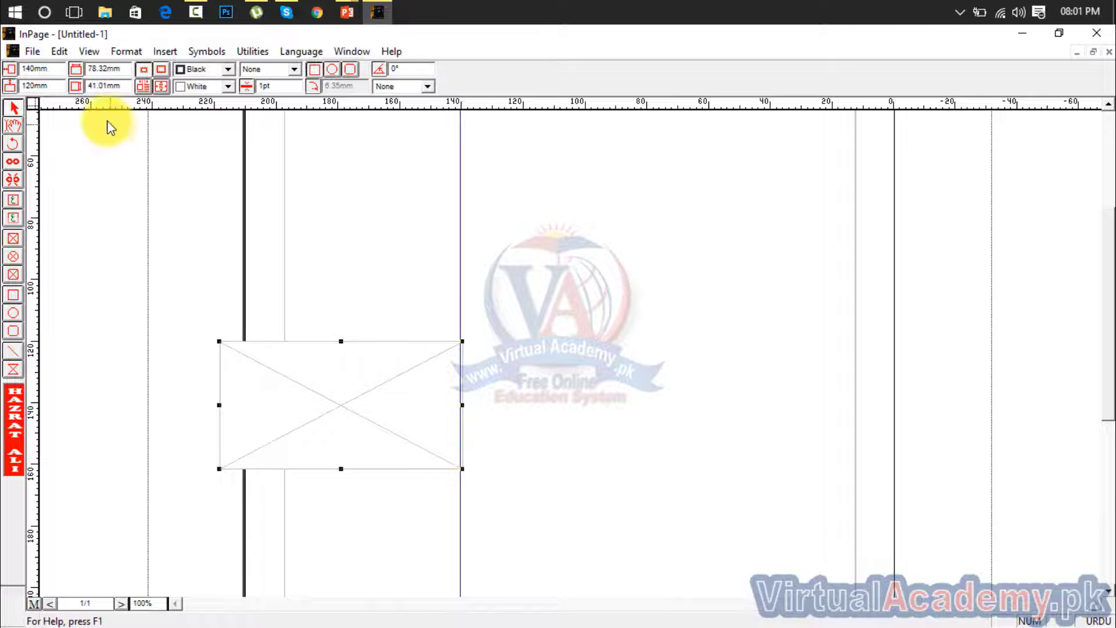
Set the picture box's horizontal starting position to 80 mm and remove the vertical guide at 140 mm
drag(54, 70, 12, 69)
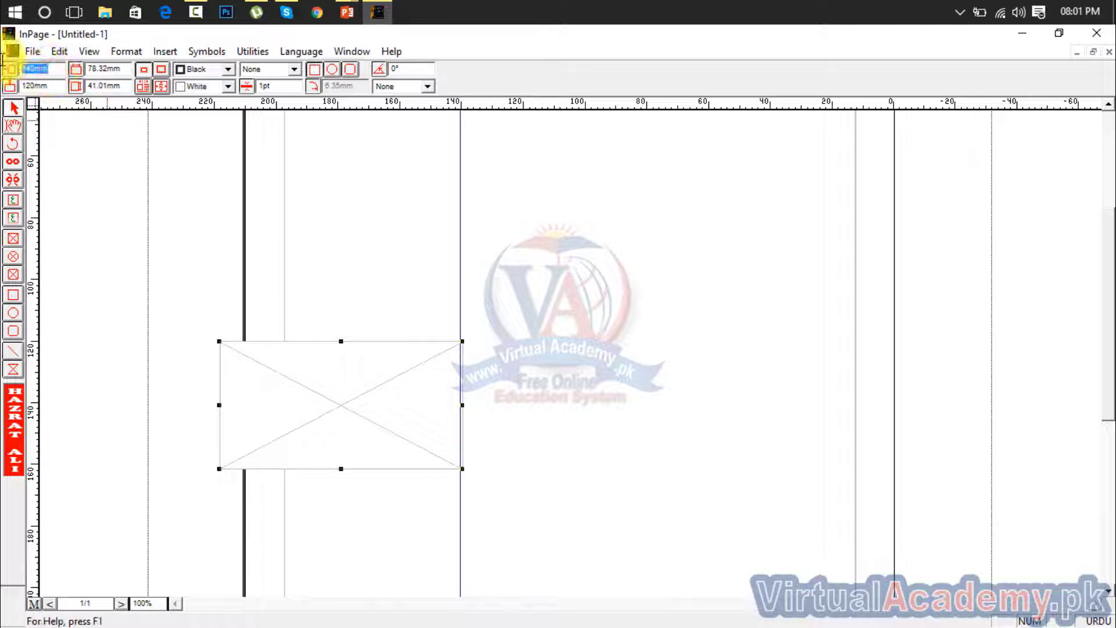
text(80)
key(Return)
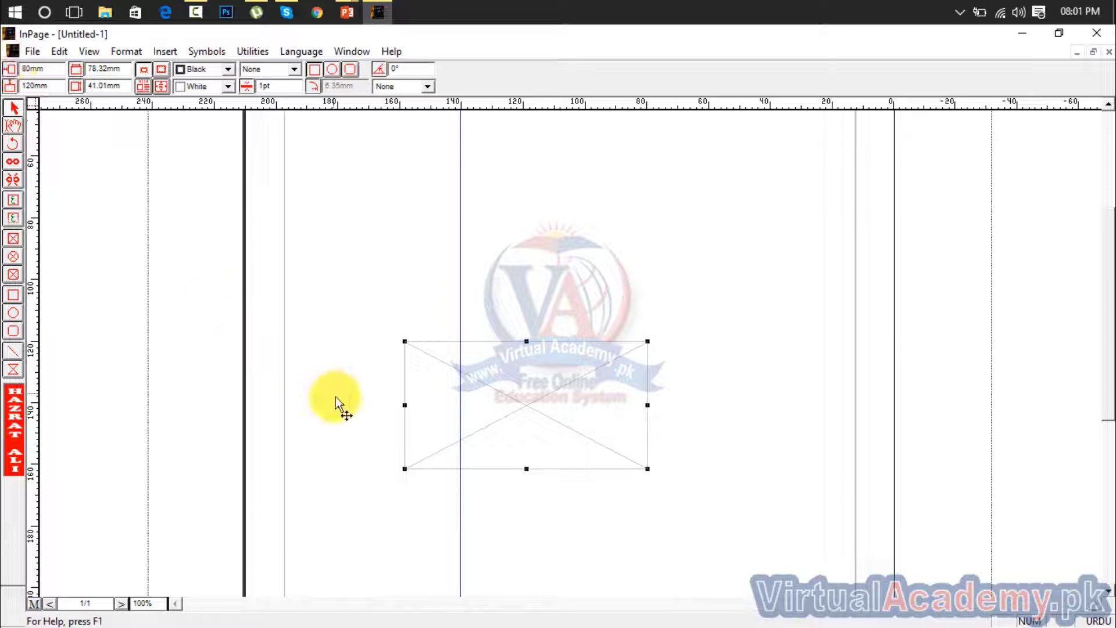
drag(53, 71, 7, 71)
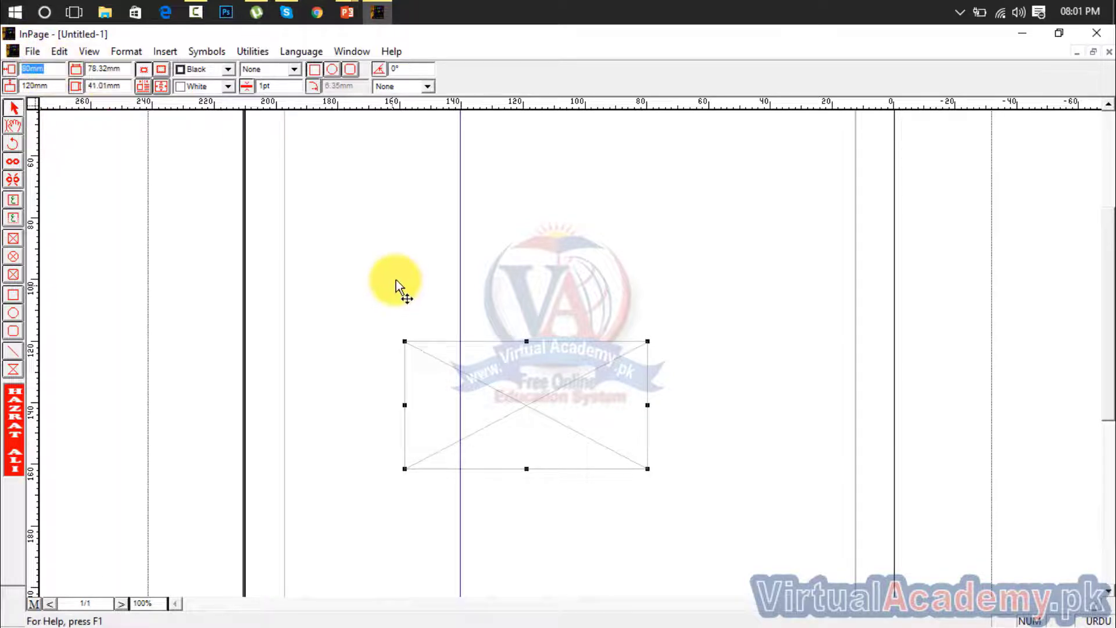
click(459, 279)
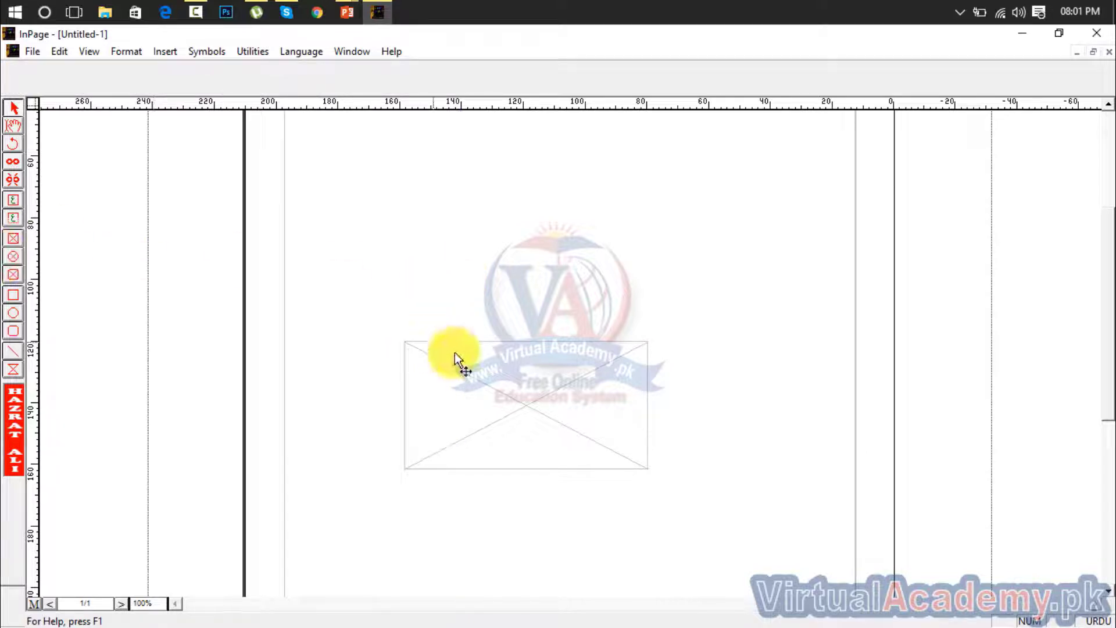
Set the picture box's width to 50 mm and its height to 20 mm
click(484, 372)
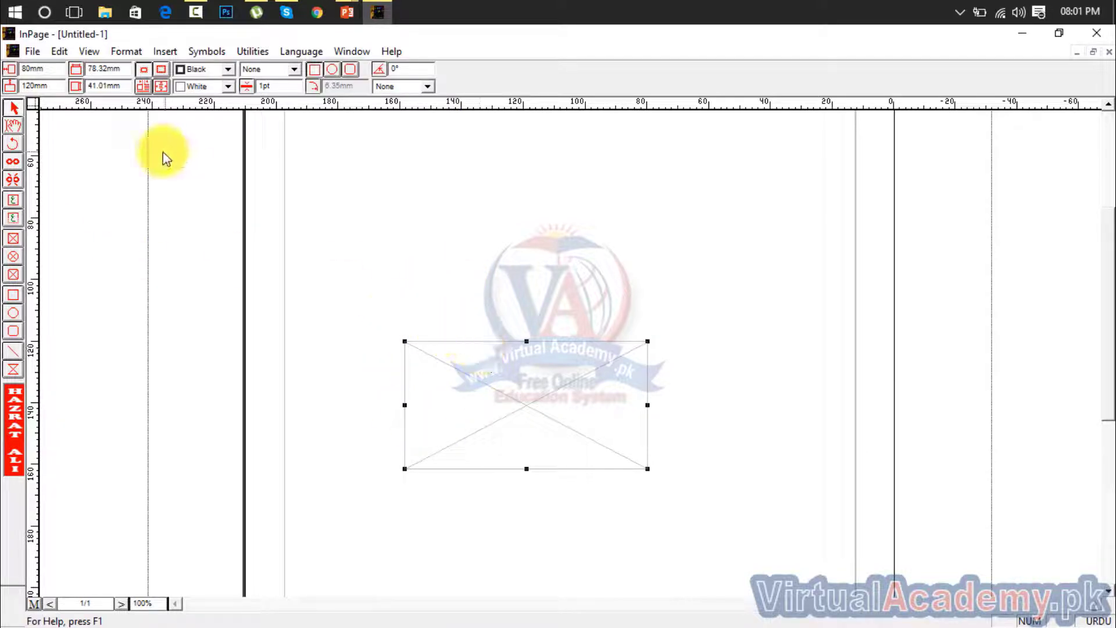
drag(61, 86, 10, 88)
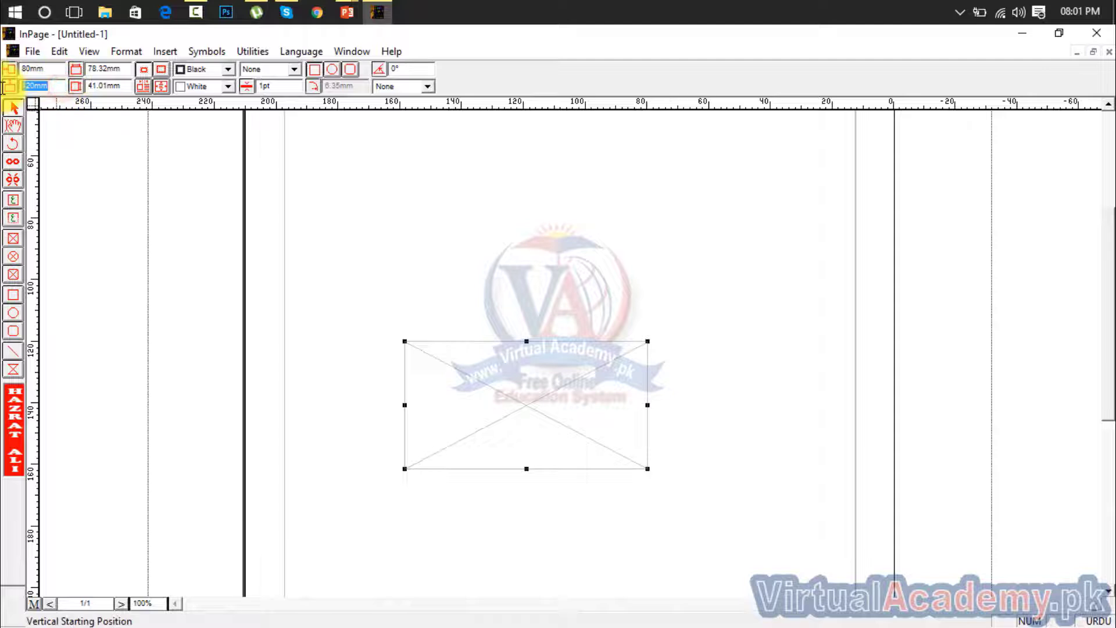
drag(130, 69, 99, 69)
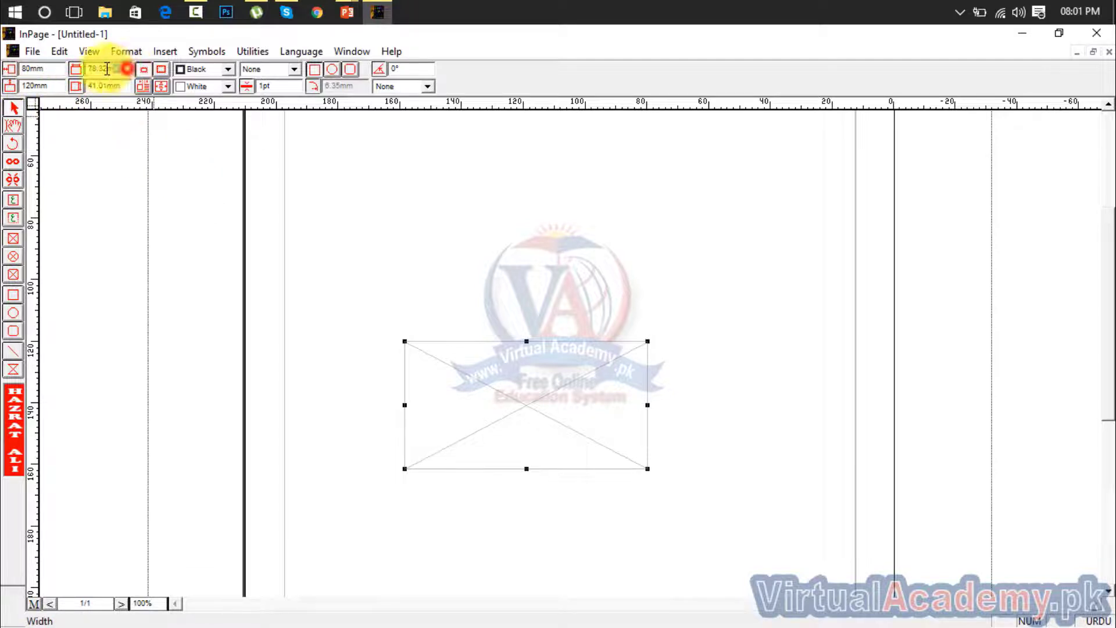
text(50)
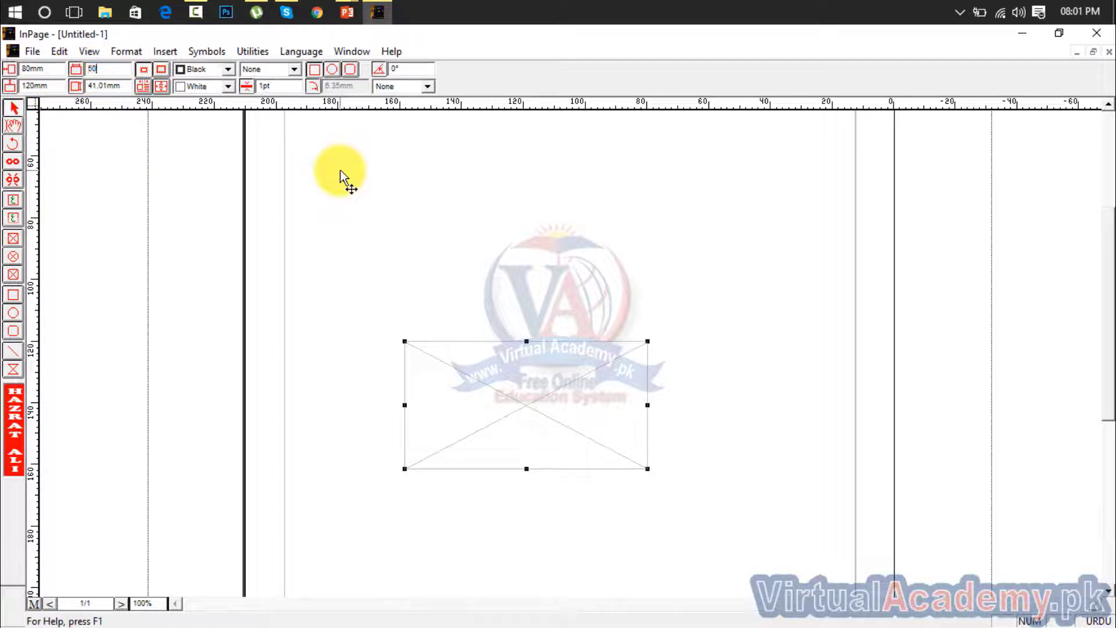
key(Return)
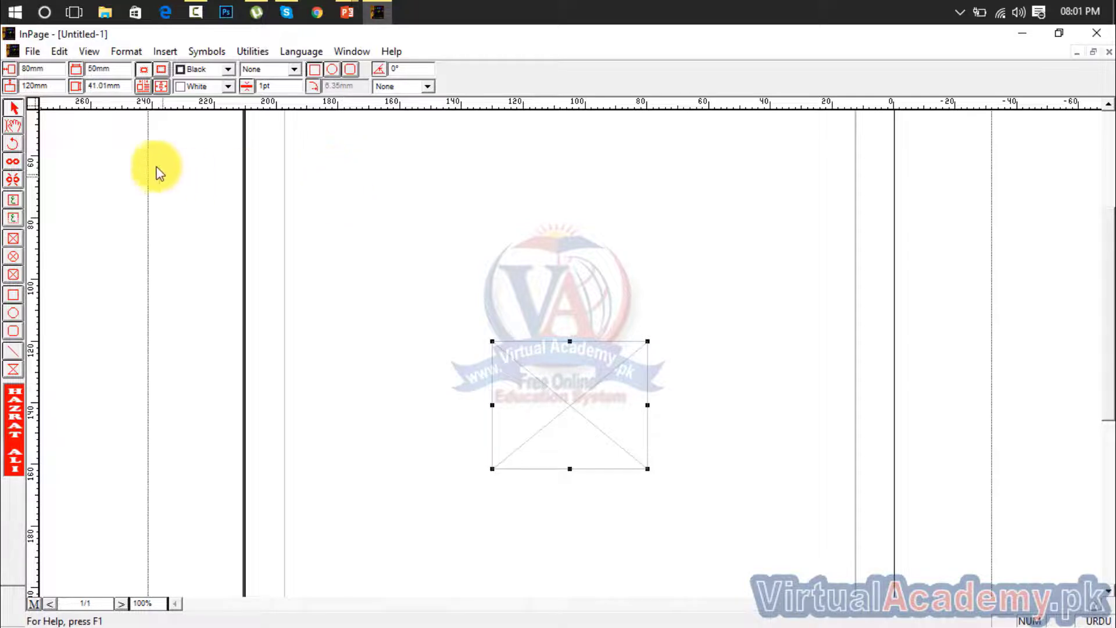
drag(122, 86, 88, 86)
text(20)
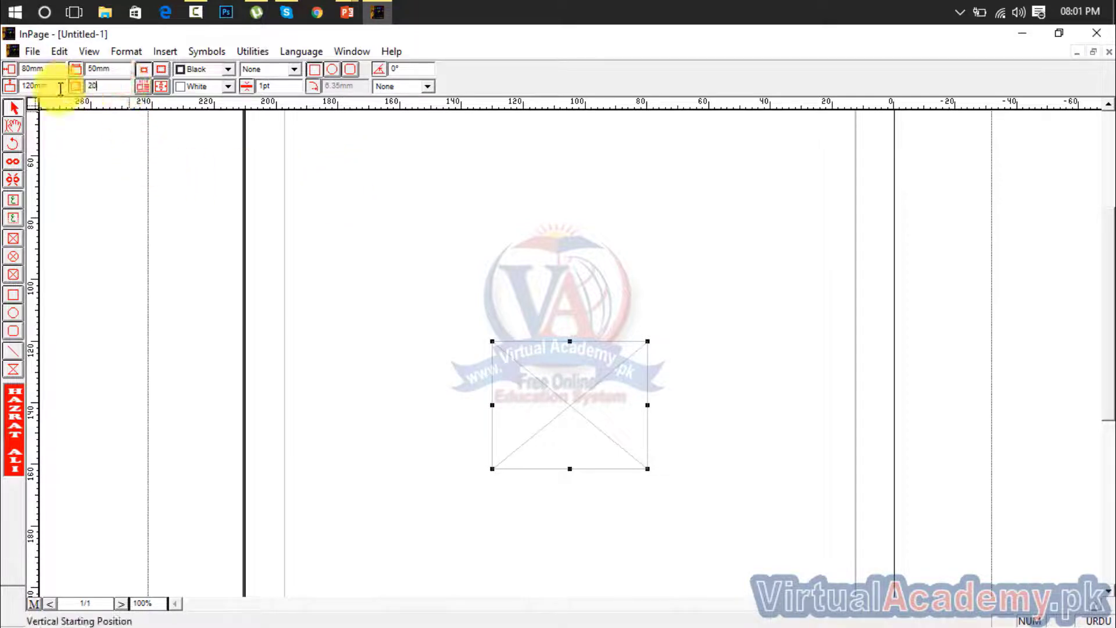
key(Return)
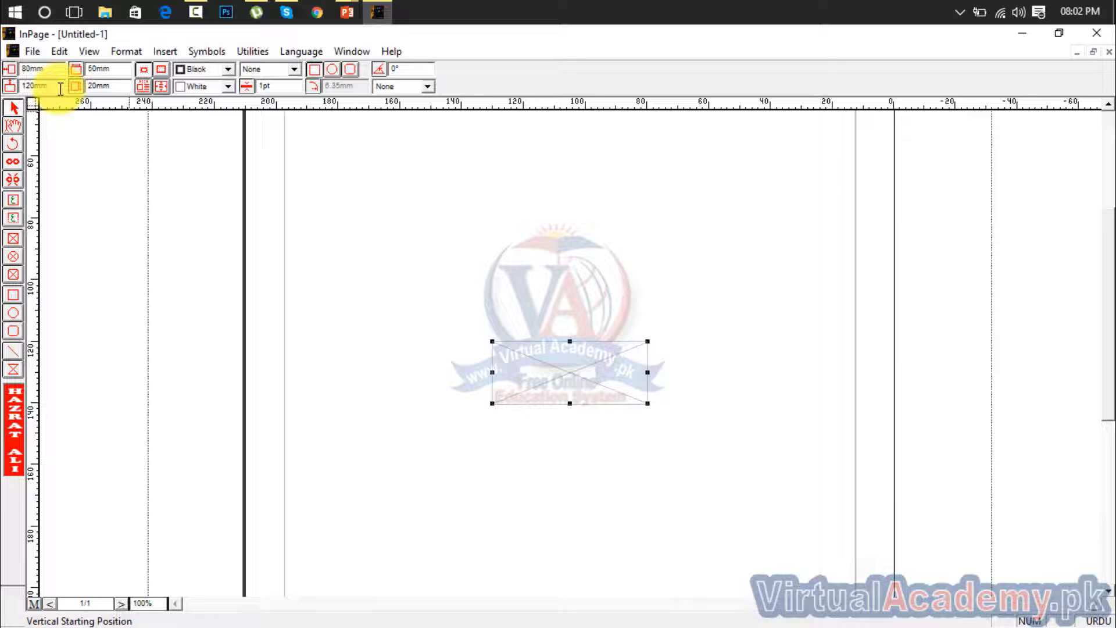
key(Return)
Set the picture box's border colour to Red
click(227, 69)
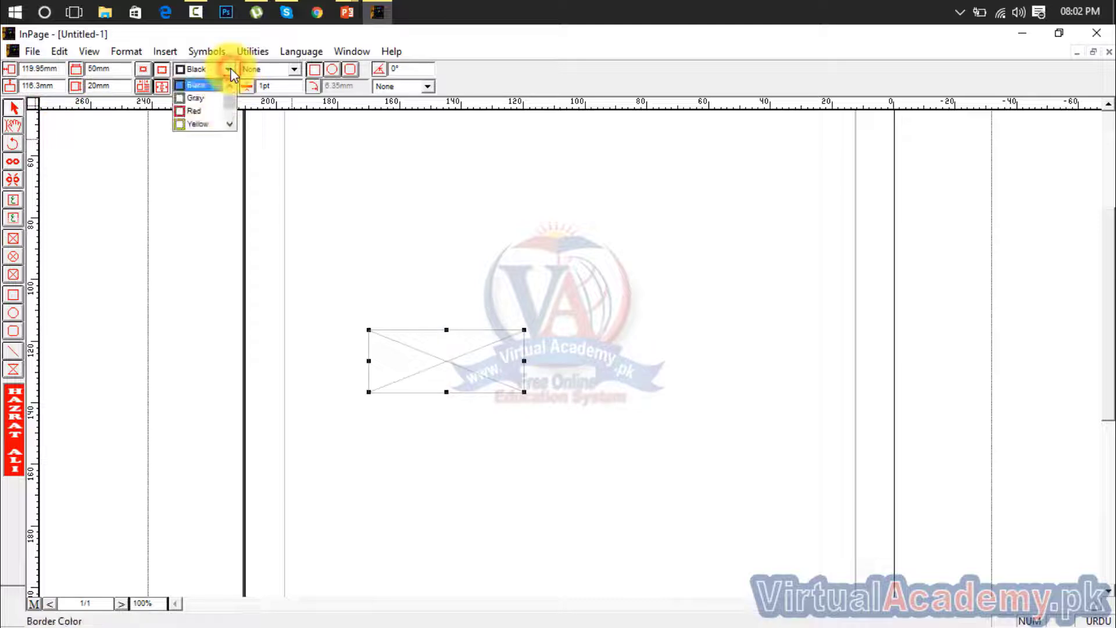
click(205, 110)
Try a Black fill on the page's main text frame and undo it
click(464, 244)
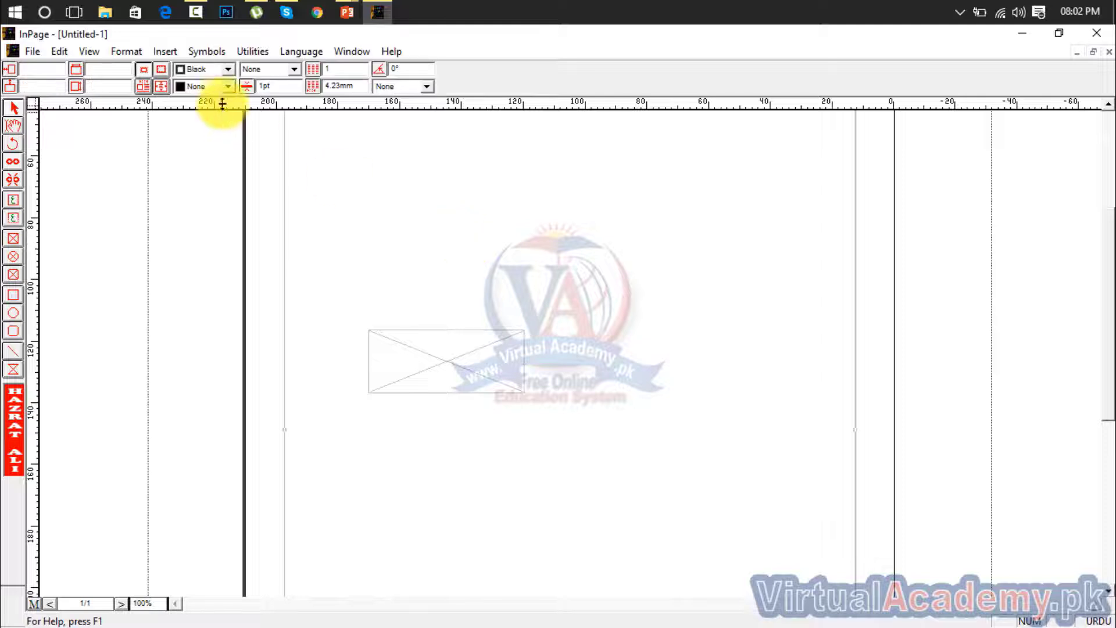
click(227, 87)
click(198, 128)
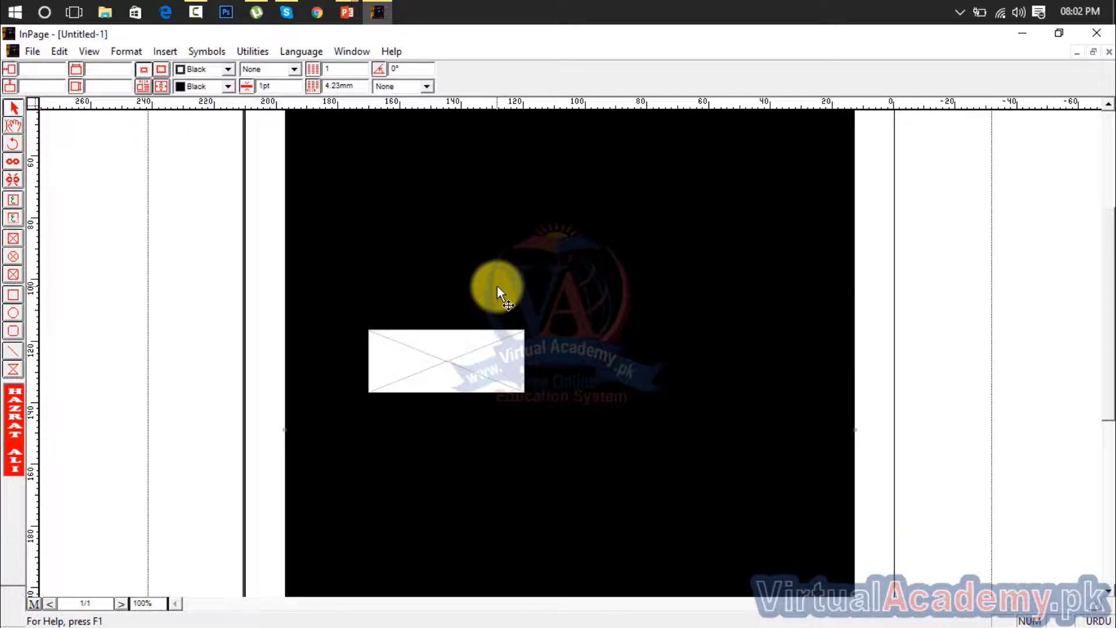
key(ctrl+z)
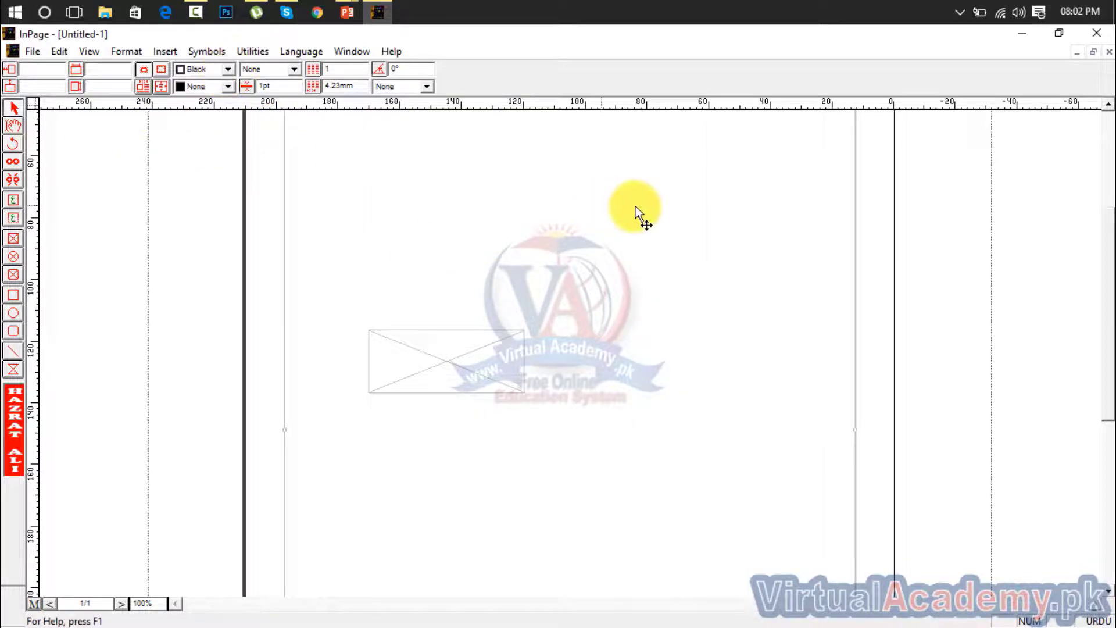
Give the page's main text frame a Red border with the solid line pattern
drag(1114, 293, 1113, 245)
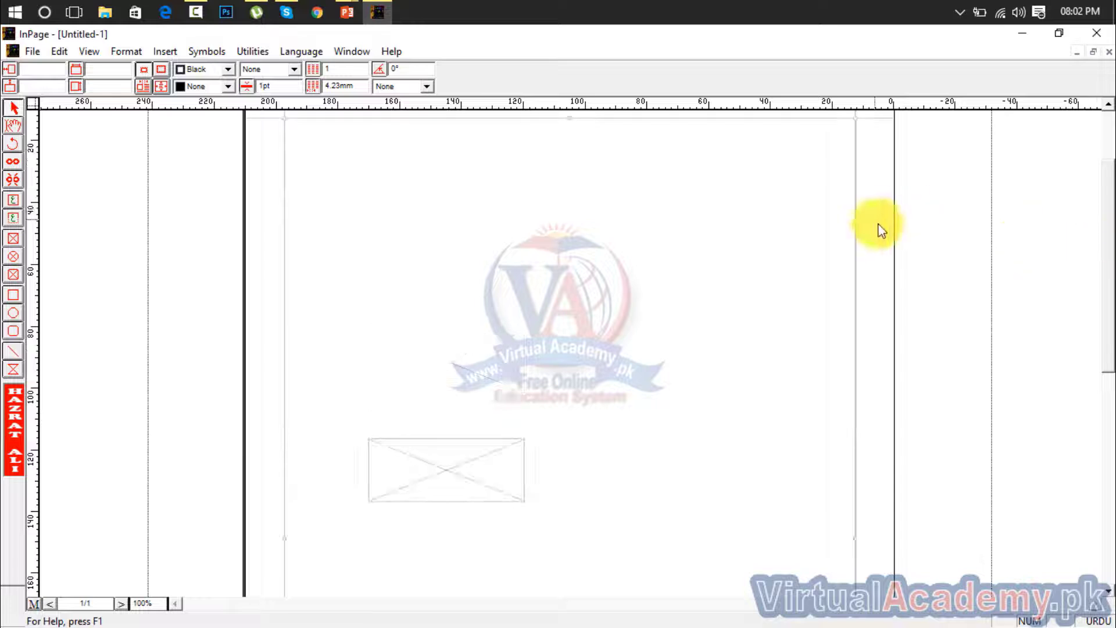
click(227, 69)
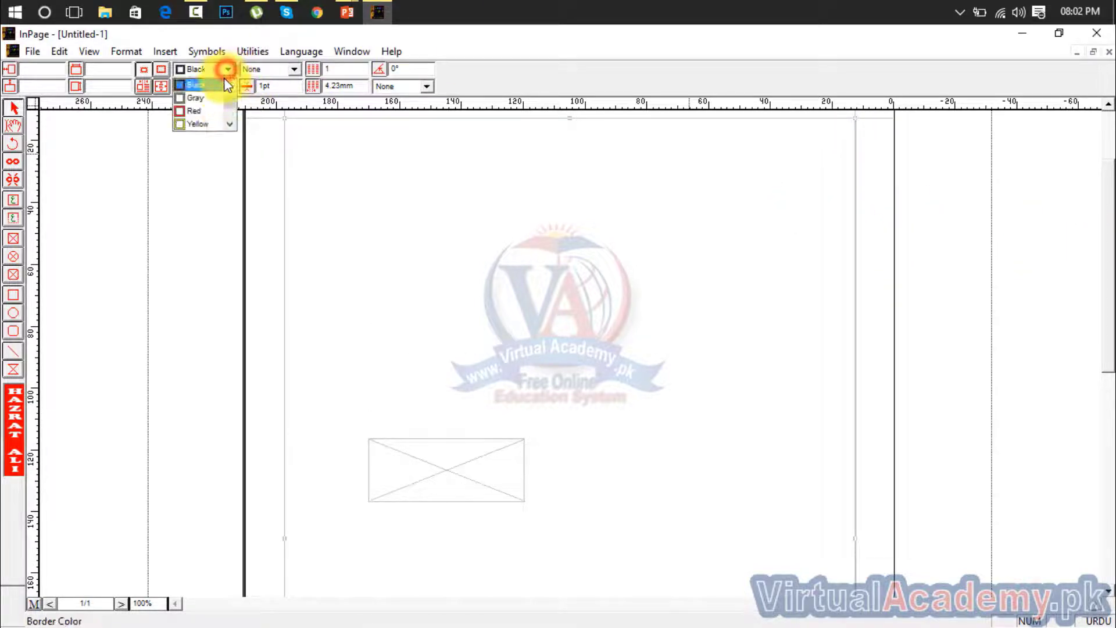
click(201, 111)
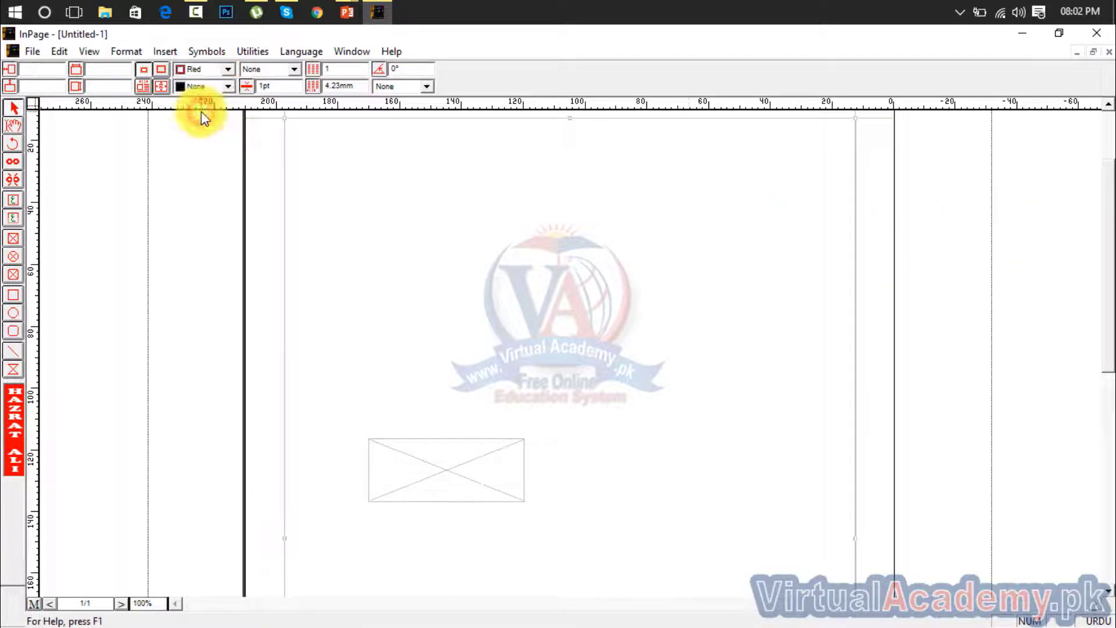
click(294, 69)
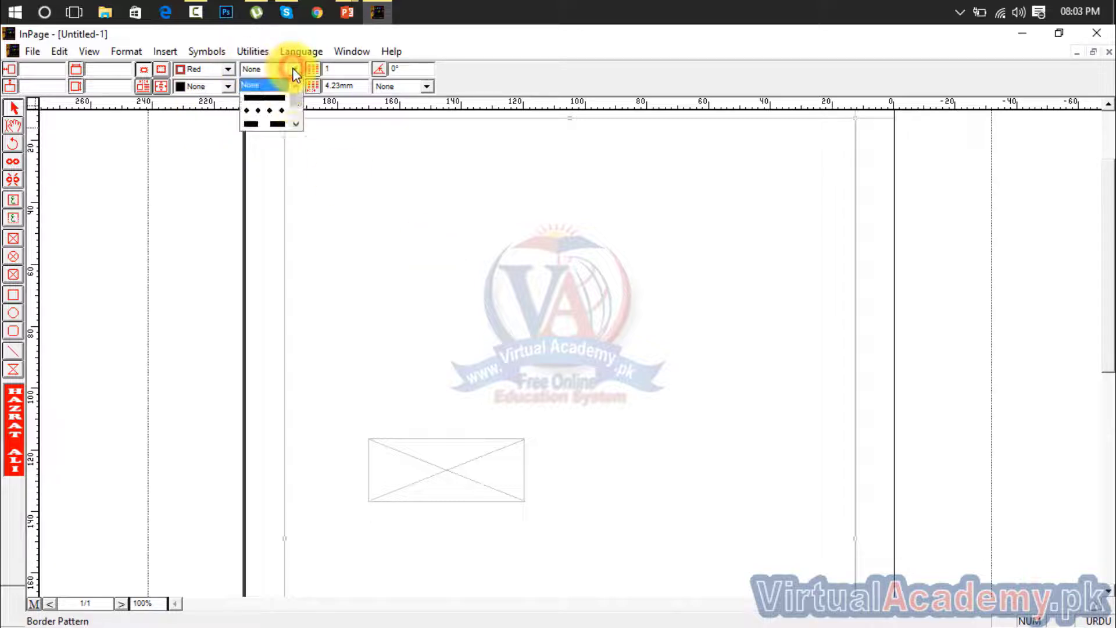
click(271, 98)
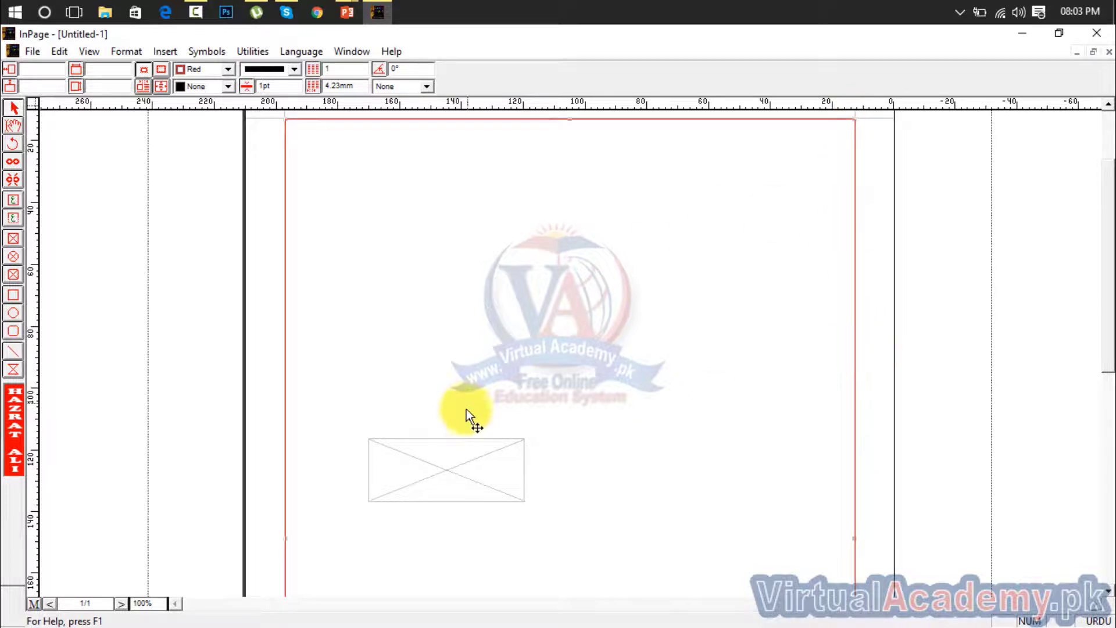
Apply the diamond-dotted border pattern to the picture box and enlarge the box to about 142 mm by 73 mm
click(452, 459)
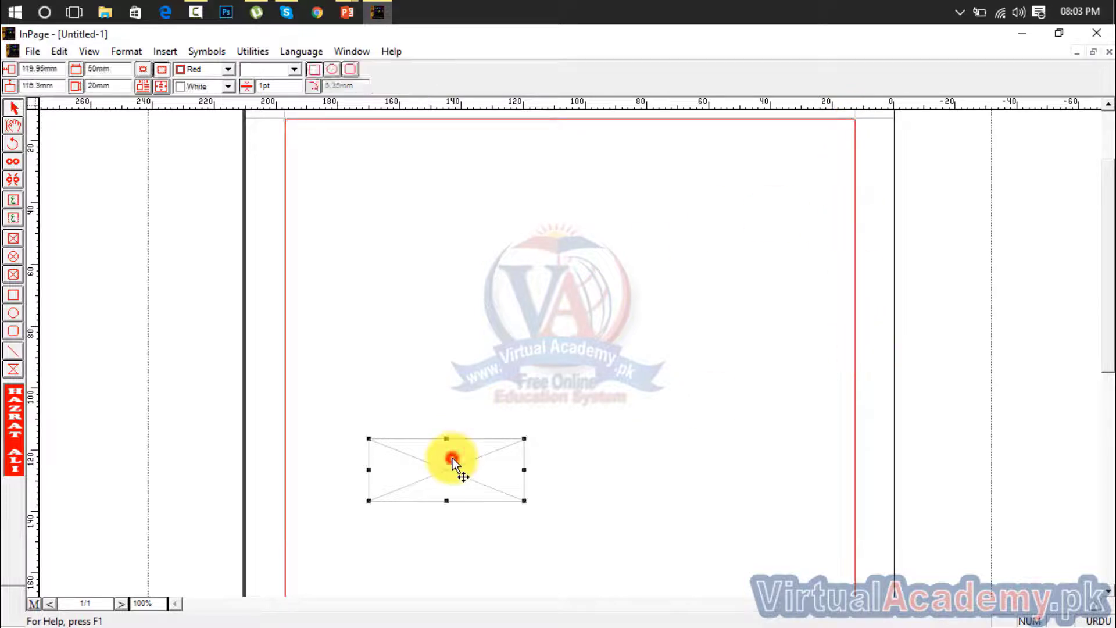
click(292, 69)
click(272, 110)
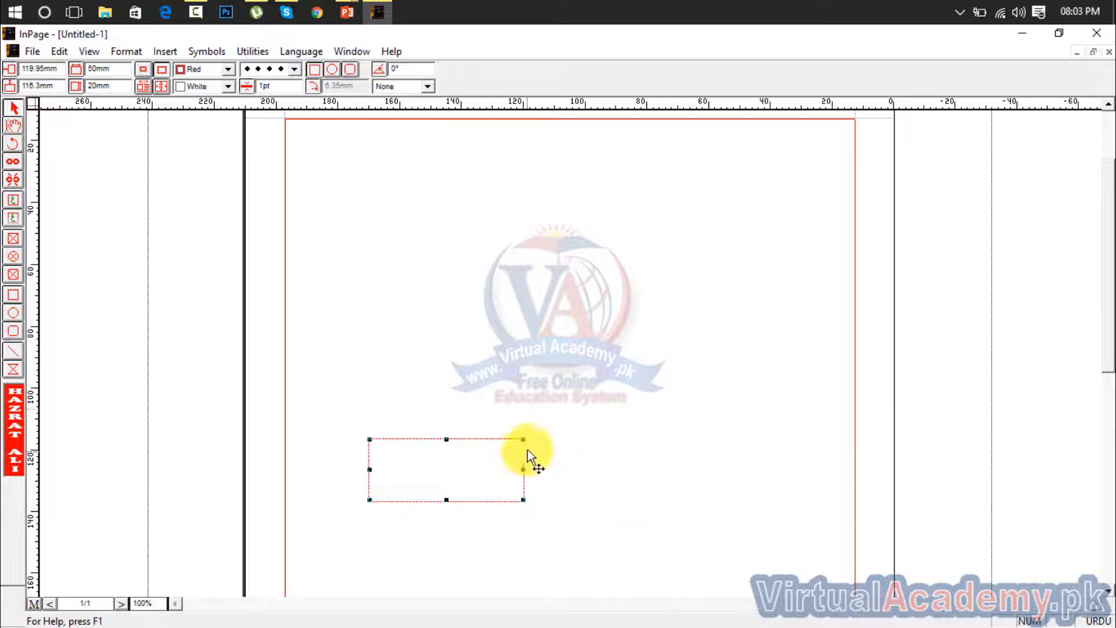
drag(523, 439, 808, 273)
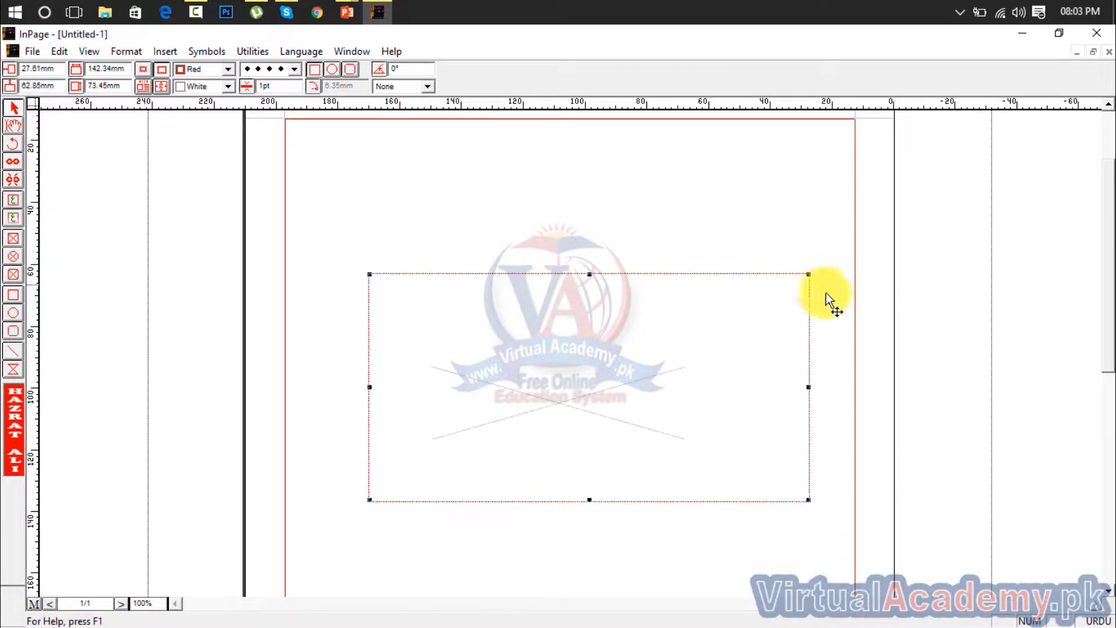
Fill the picture box with Black and move it slightly up and left, to about 33 mm by 60 mm
click(228, 85)
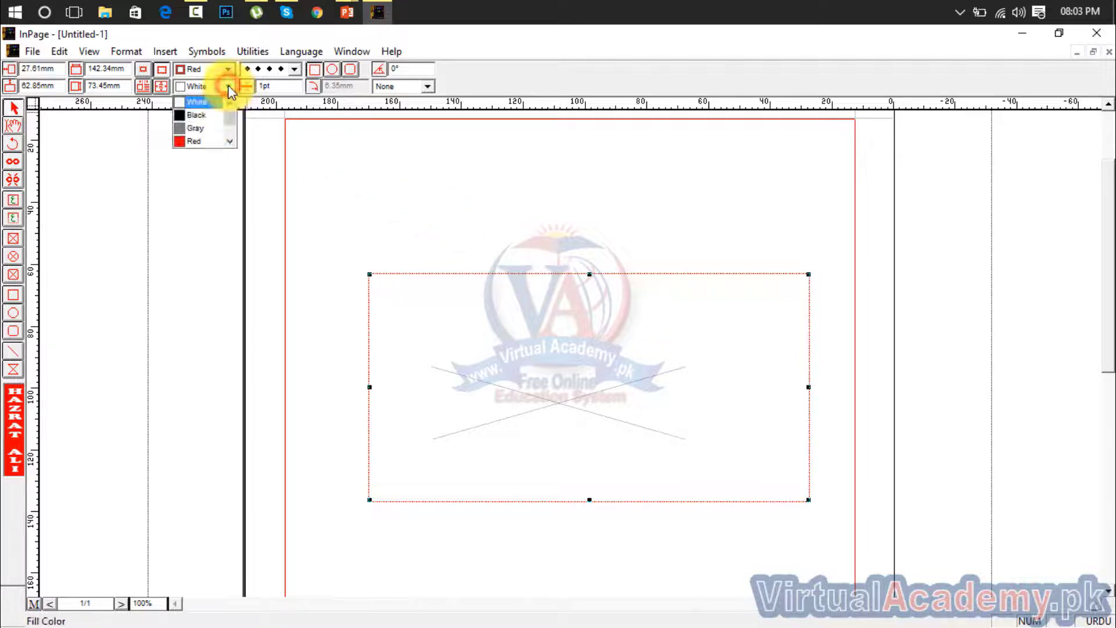
click(208, 115)
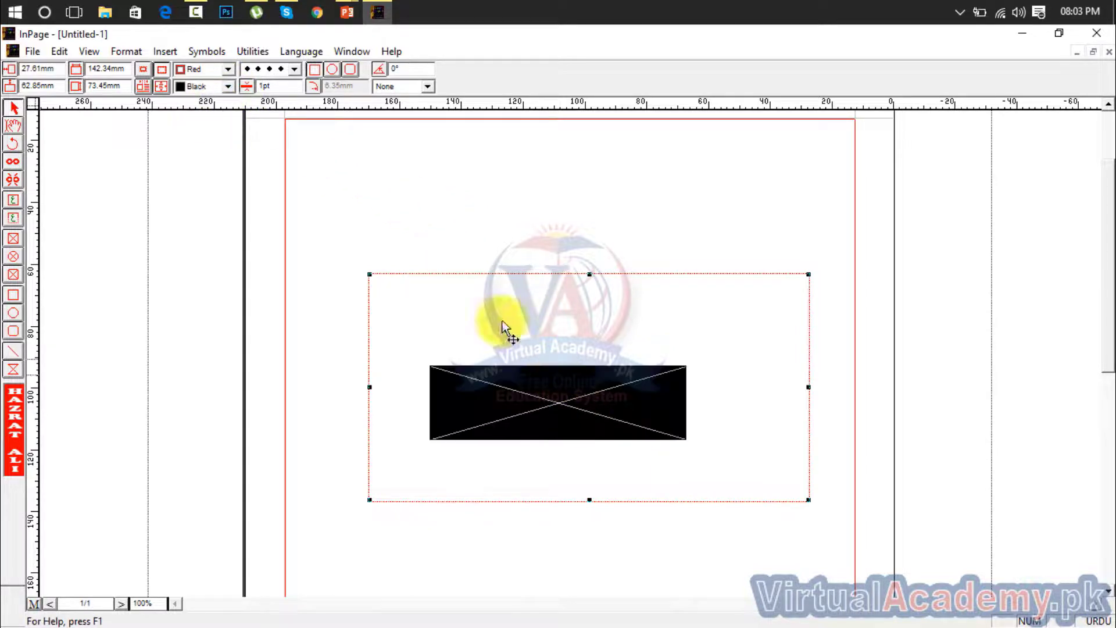
mouse_move(610, 410)
mouse_down()
mouse_move(692, 333)
mouse_move(591, 403)
mouse_up()
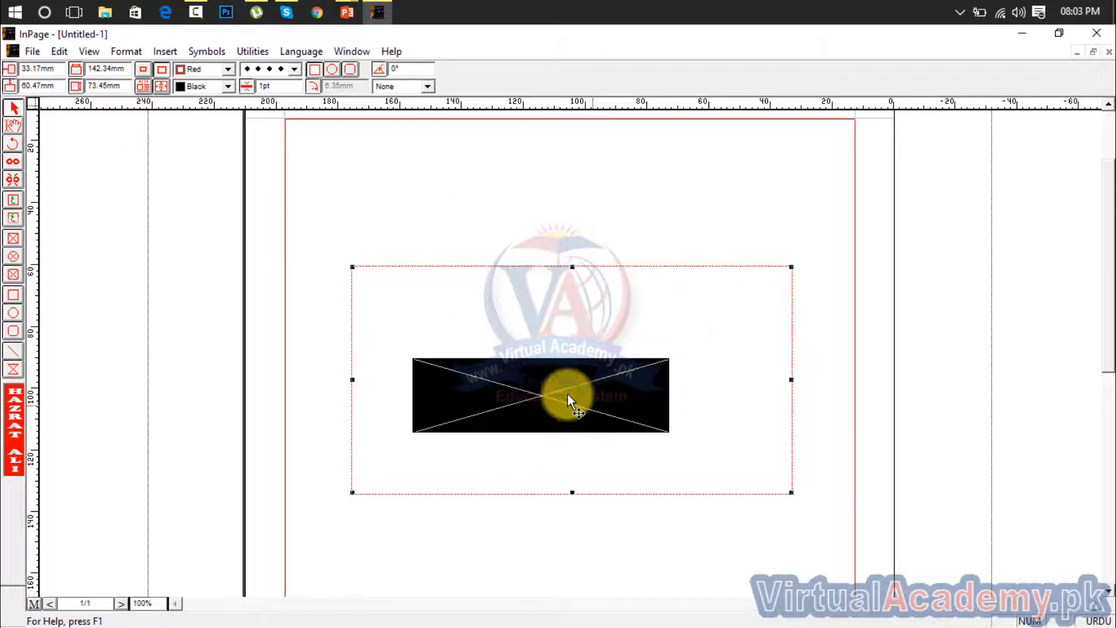
Give the picture box the dash-dot border pattern and try the oval and round rectangle shapes before restoring the rectangle
click(286, 70)
click(271, 110)
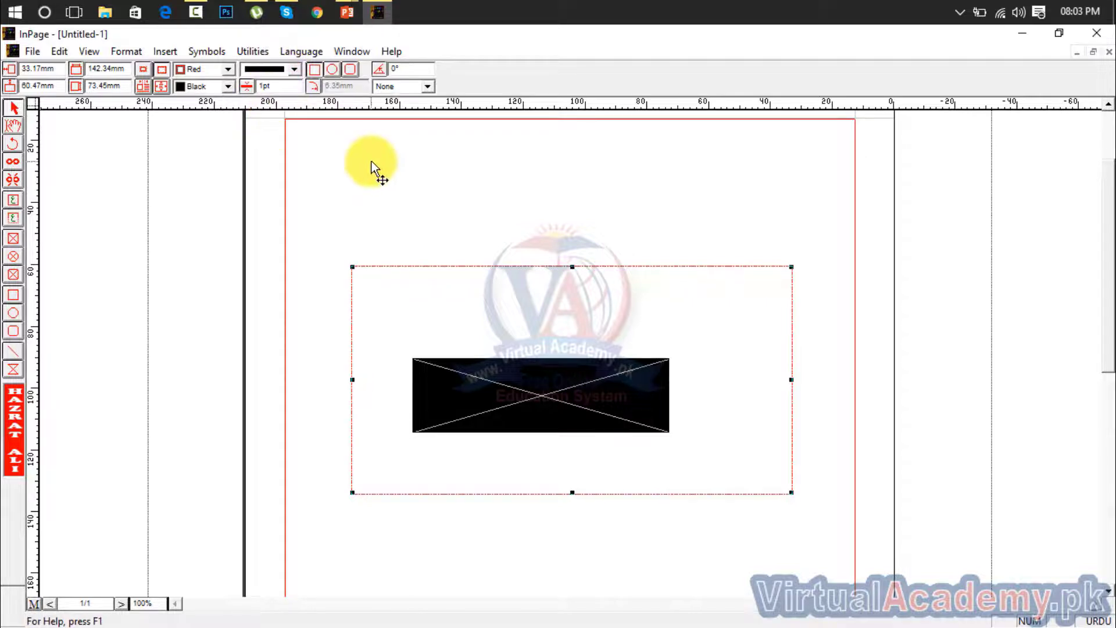
click(333, 70)
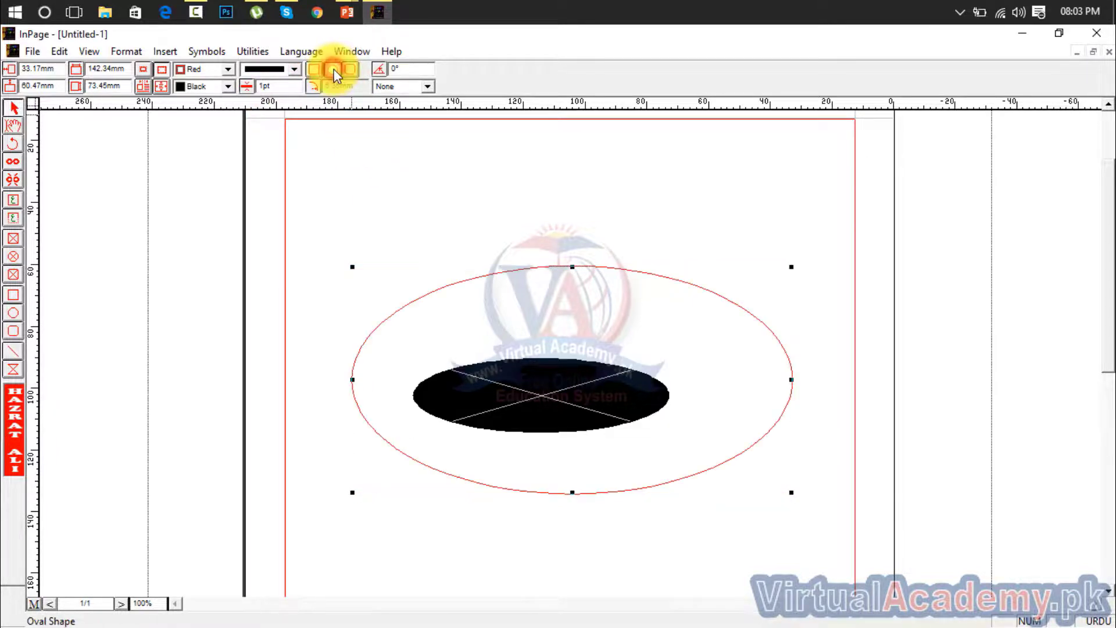
click(351, 69)
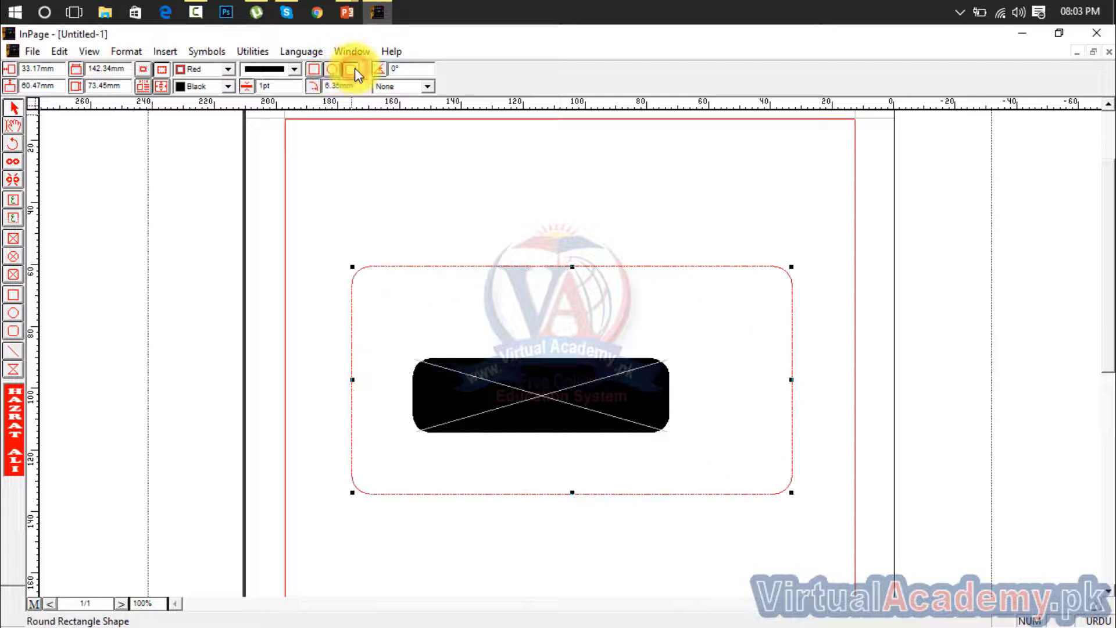
click(314, 69)
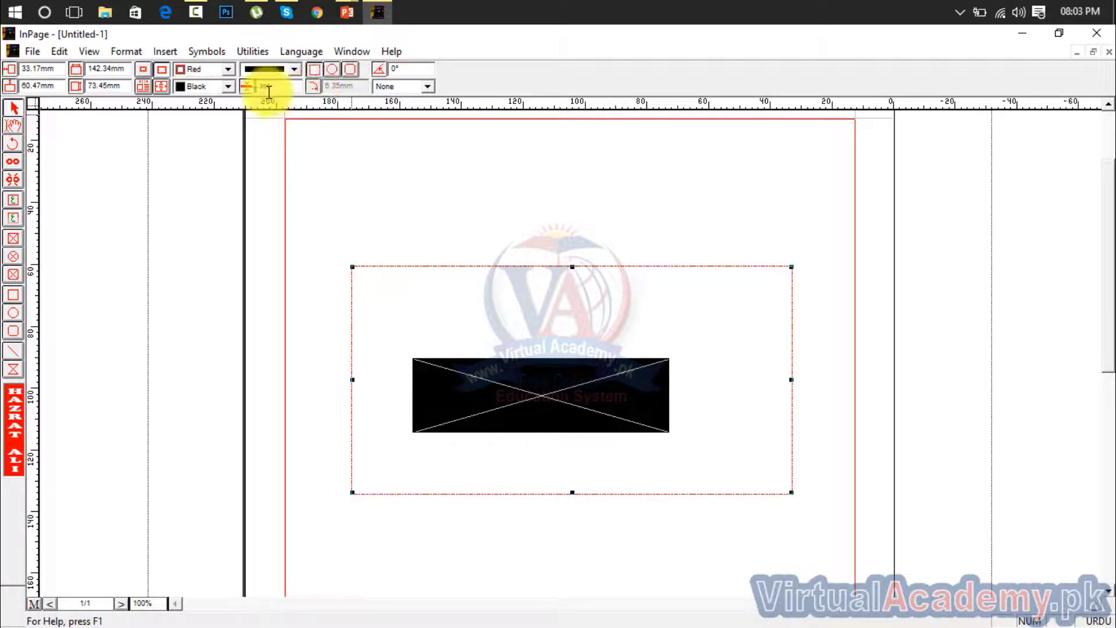
Try rotating the picture box by 45° and set its rotation back to 0°
click(395, 72)
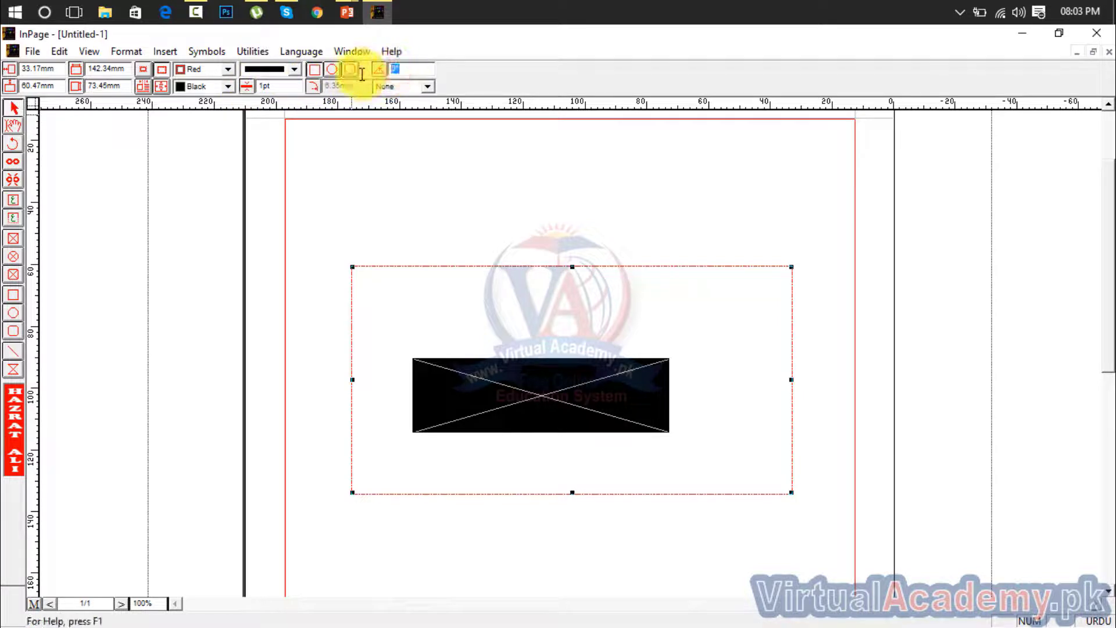
text(45)
key(Return)
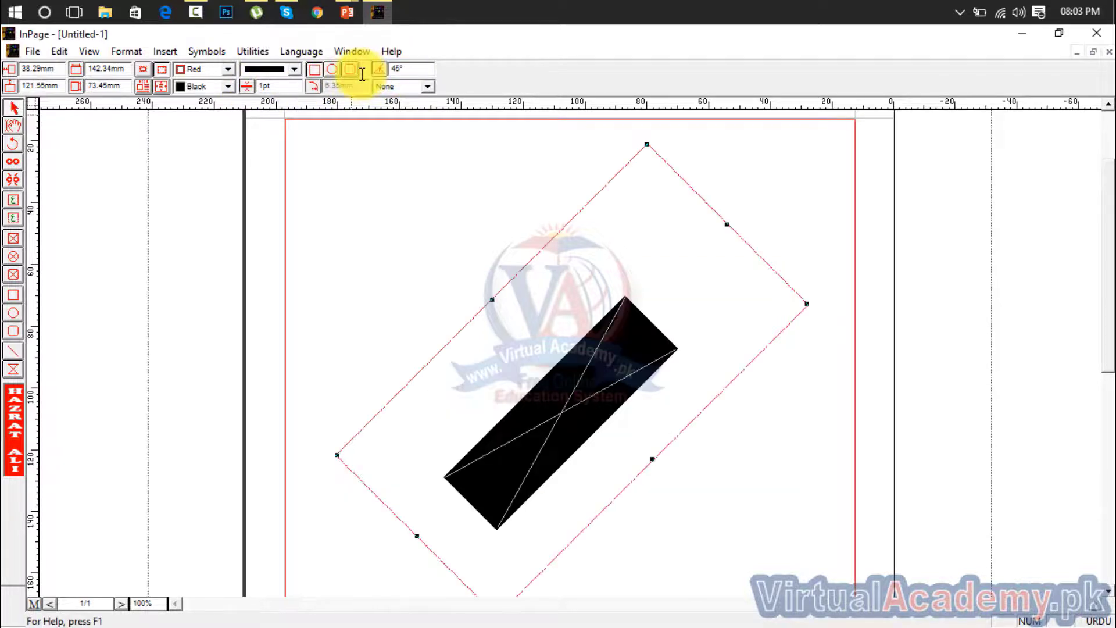
click(412, 70)
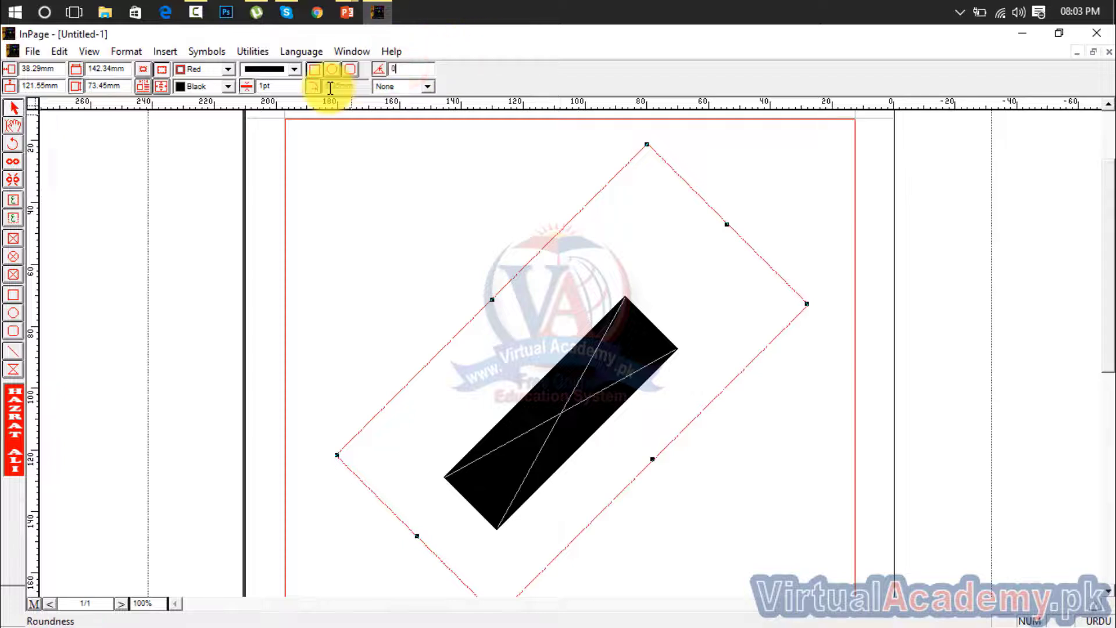
text(0)
key(Return)
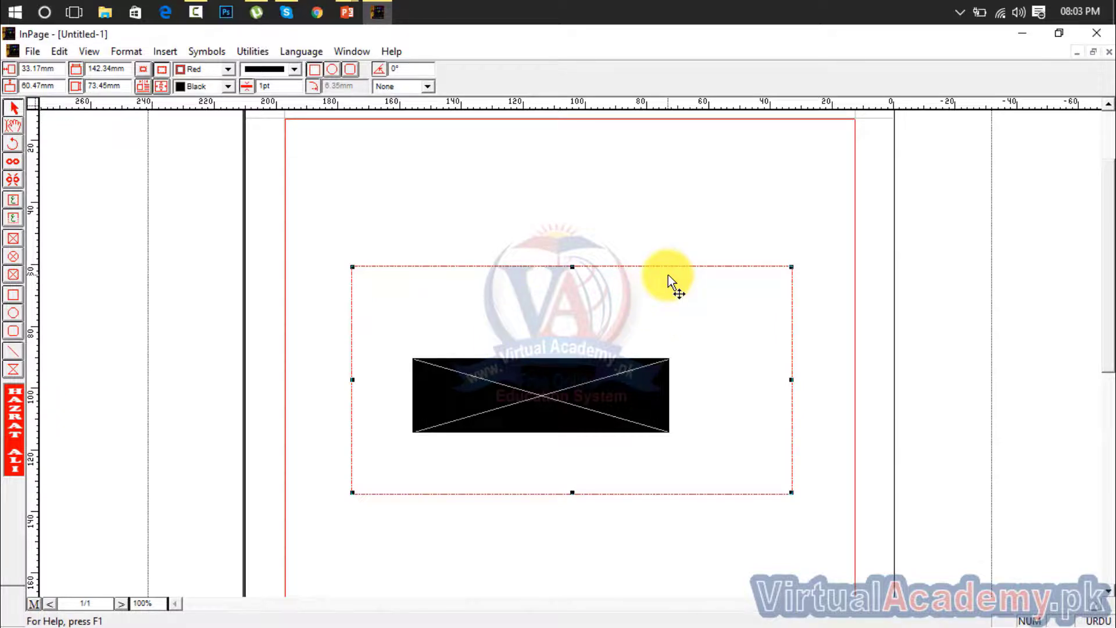
Delete the picture box and select the page's main text frame
key(Delete)
click(573, 271)
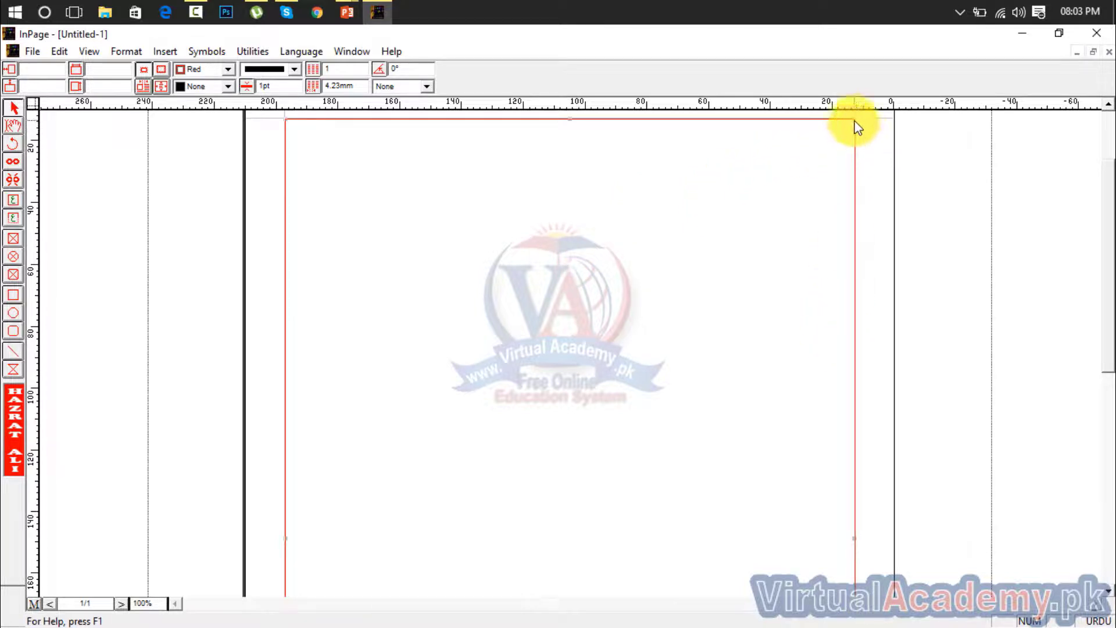
Try the diamond-dotted border pattern on the page's main text frame and replace it with the dash-dot pattern
click(294, 69)
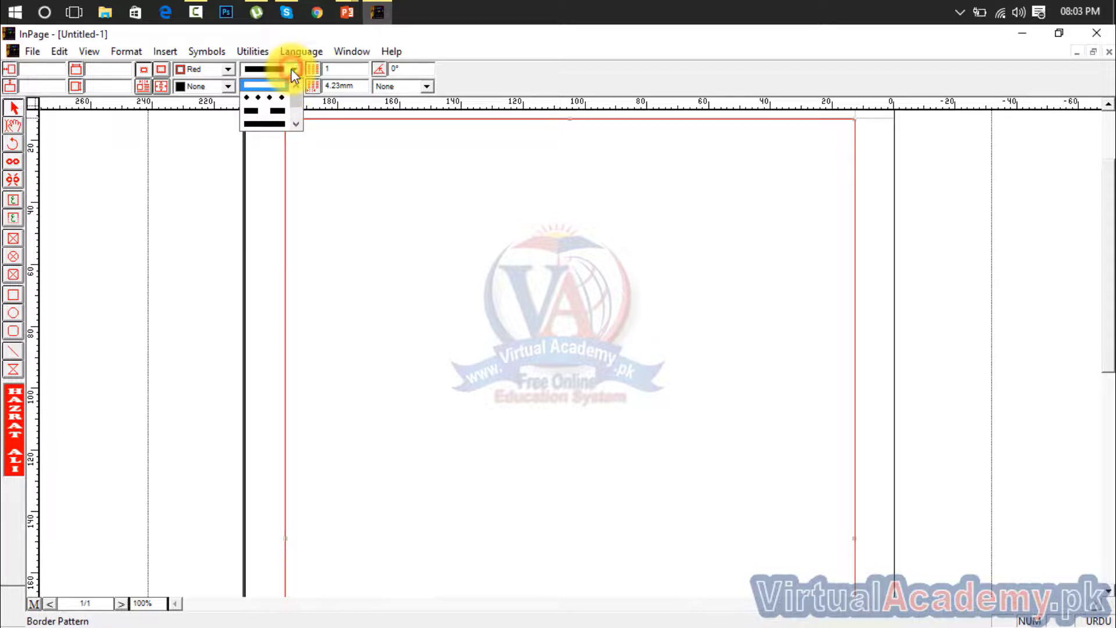
click(433, 273)
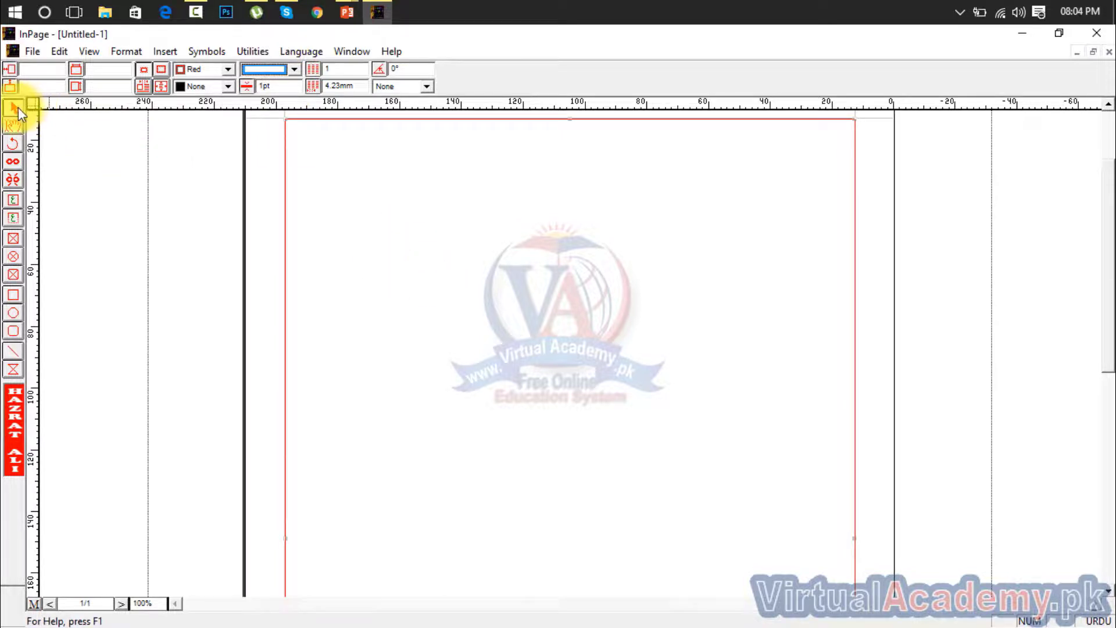
click(394, 226)
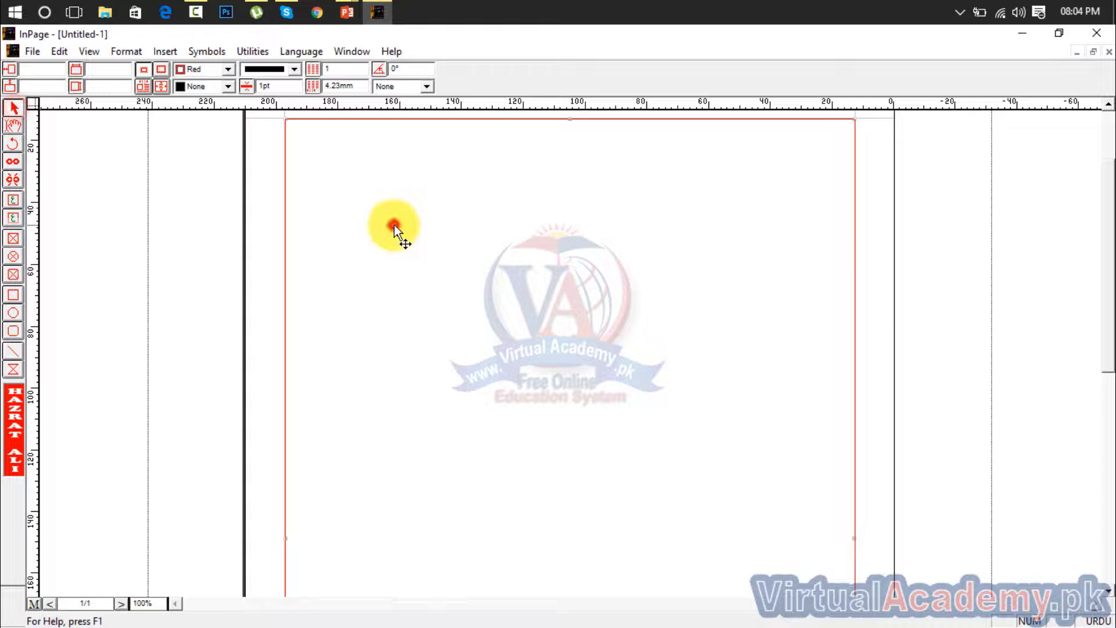
click(295, 68)
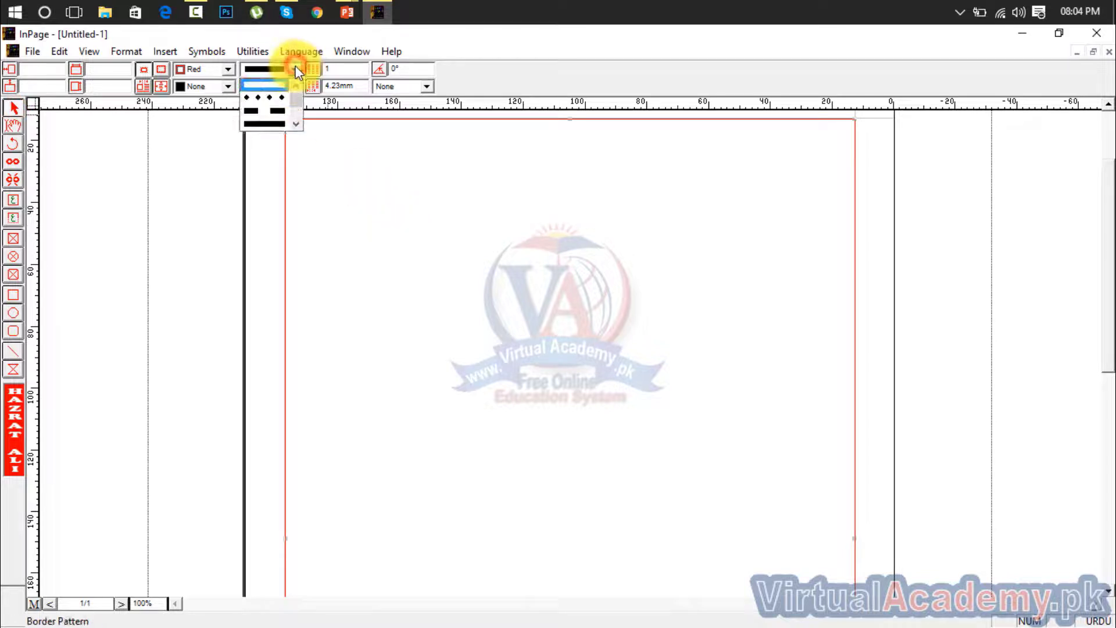
click(269, 99)
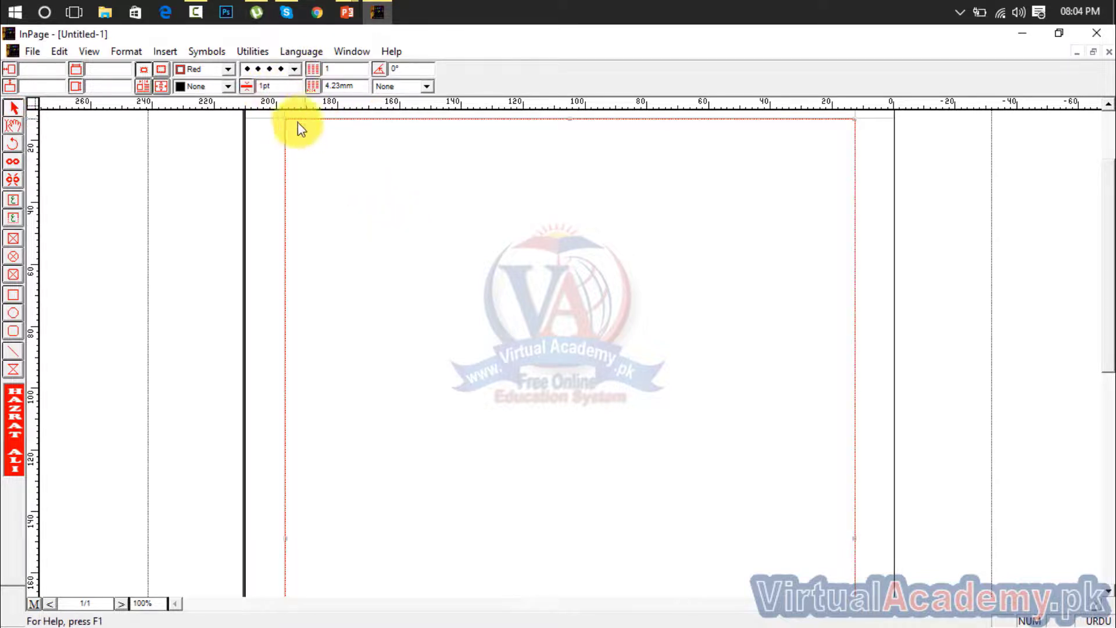
click(295, 69)
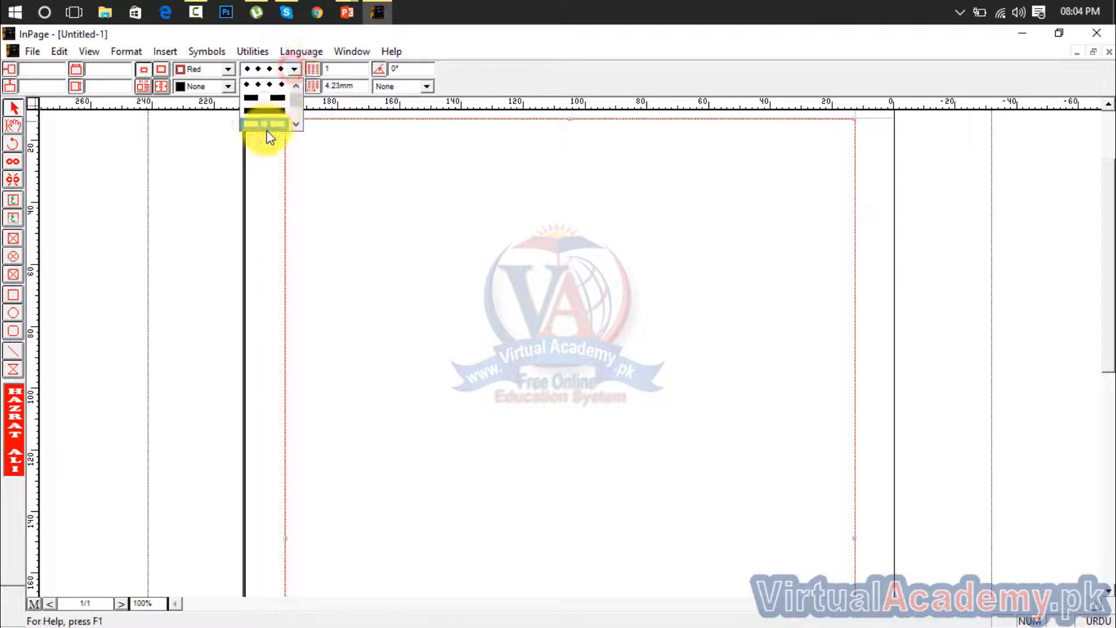
click(268, 121)
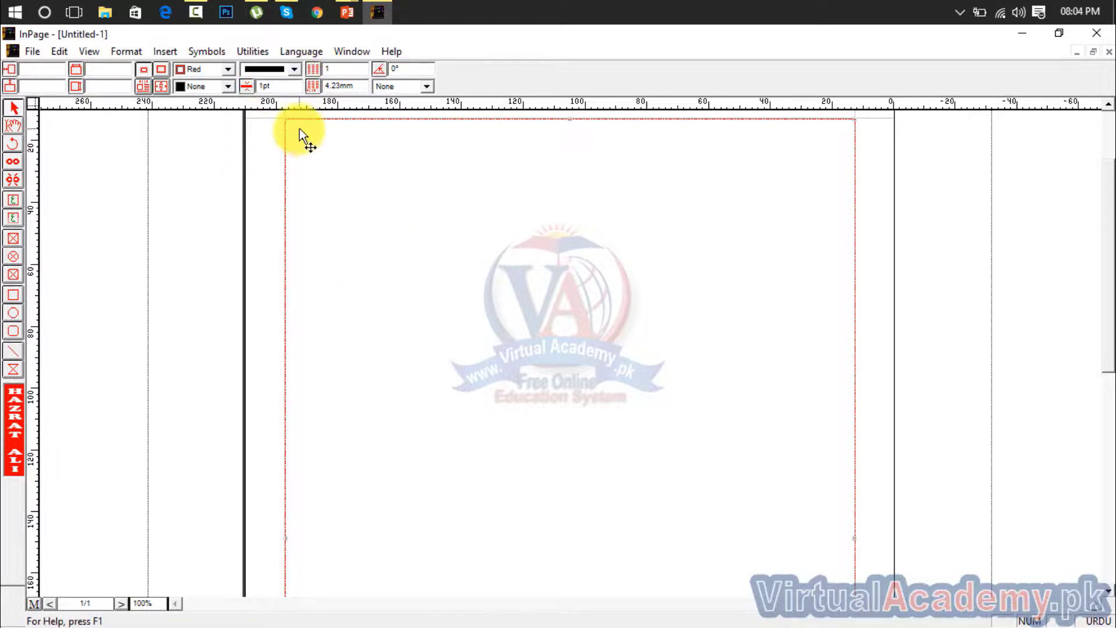
Place the main text frame's border outside the frame and accept its existing Inset settings
click(165, 72)
click(161, 88)
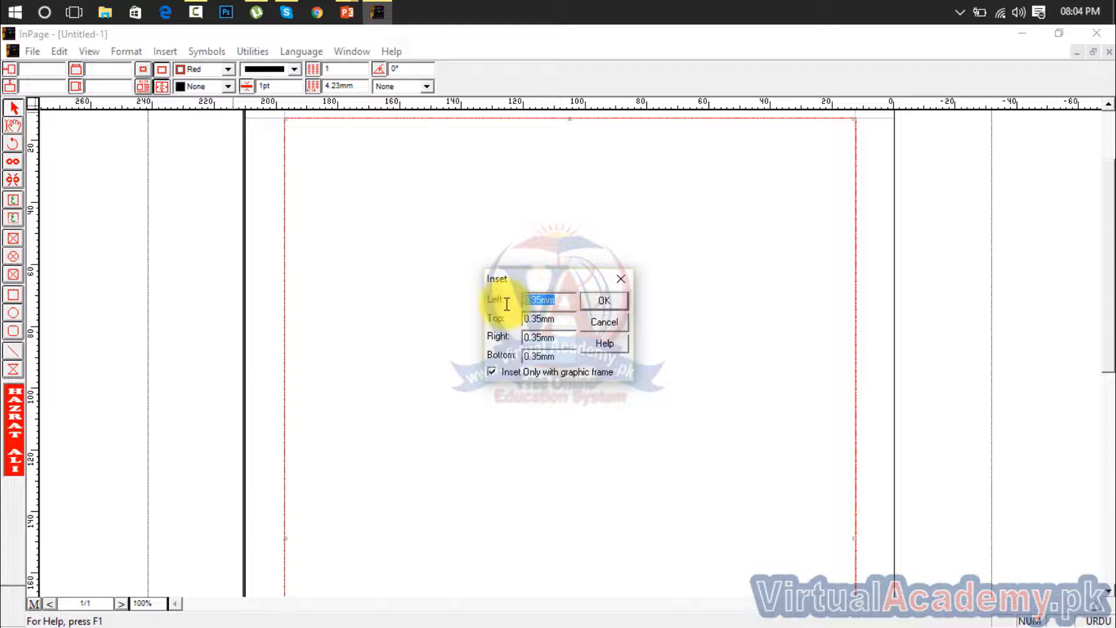
click(602, 302)
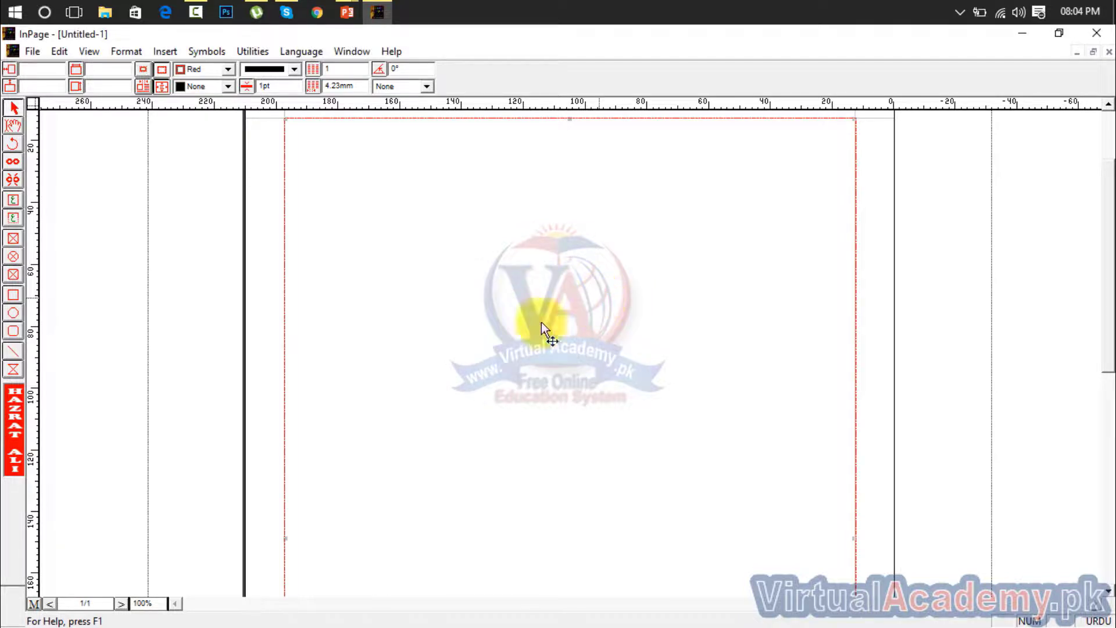
Try Black and Gray fills on the main text frame and settle on a White fill
click(228, 85)
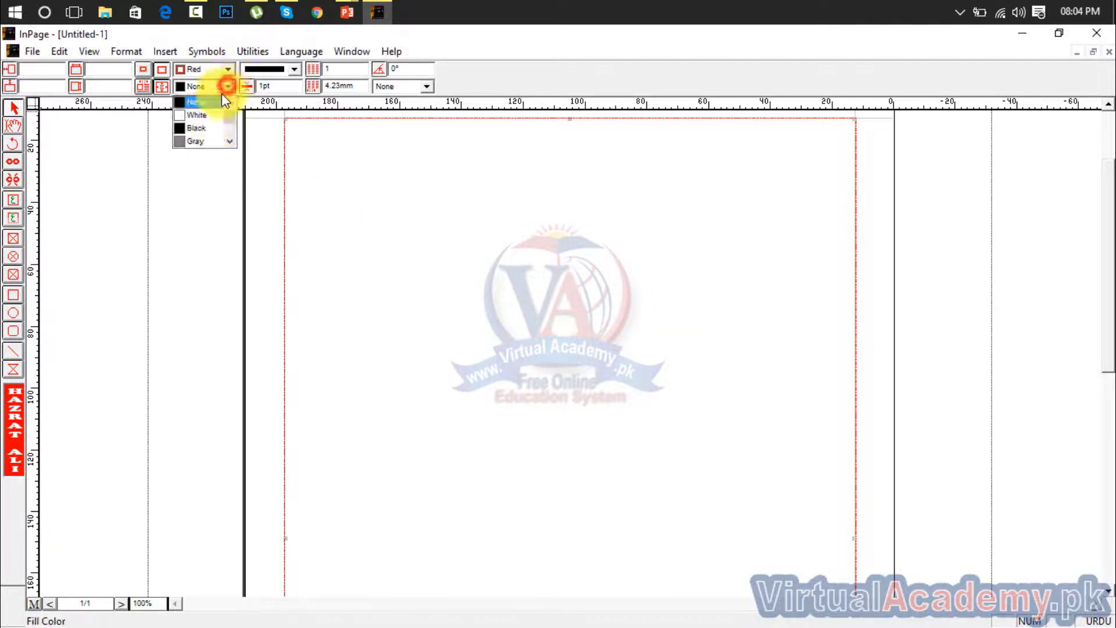
click(205, 127)
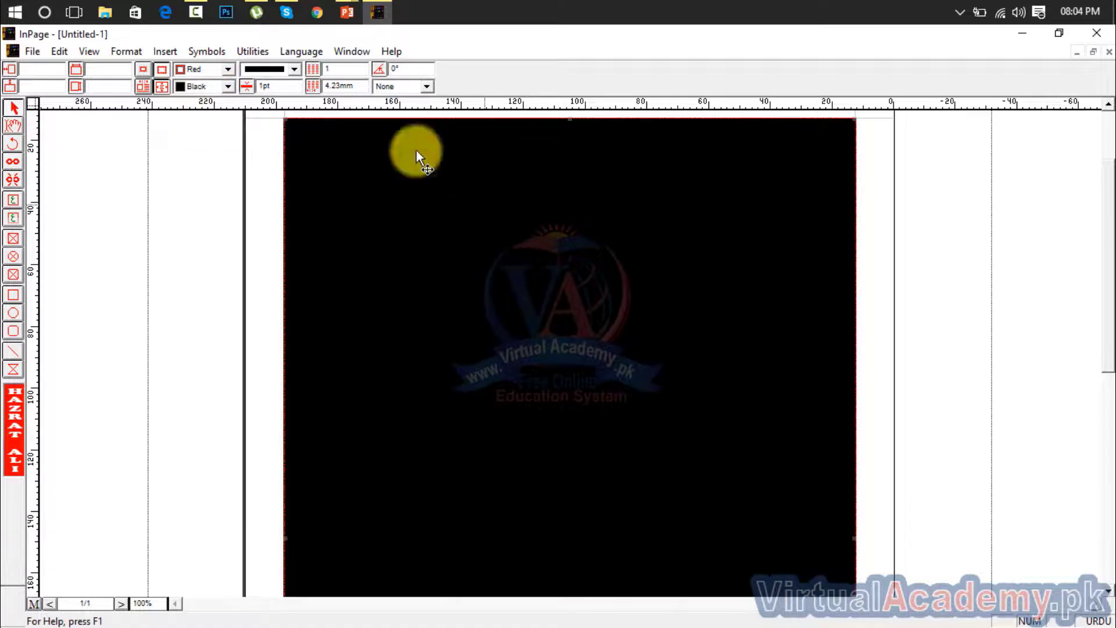
click(228, 86)
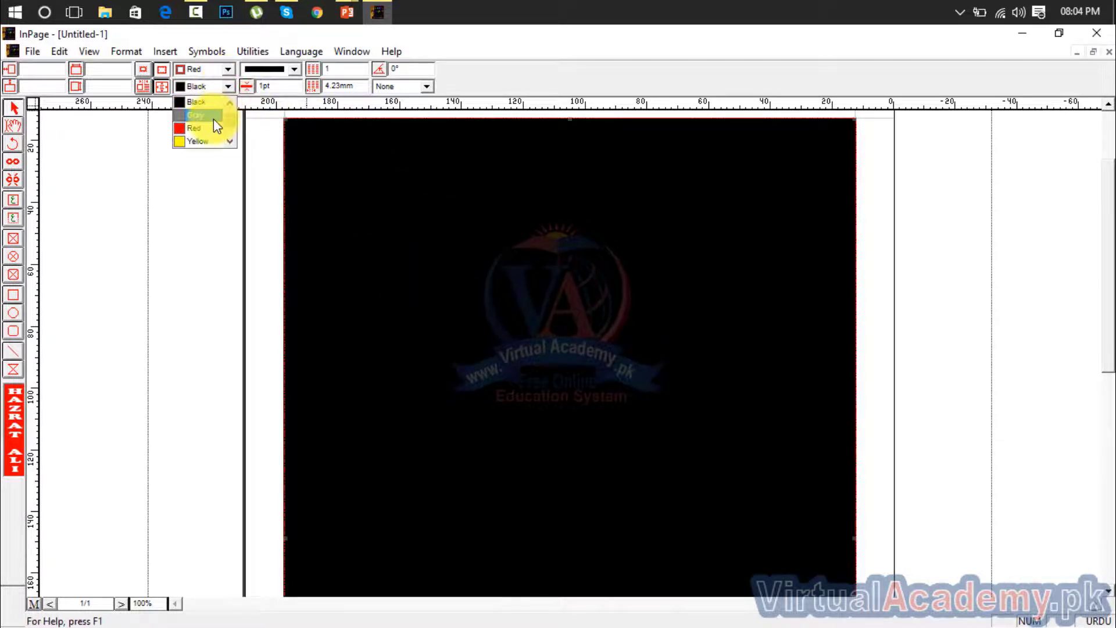
click(214, 117)
click(226, 86)
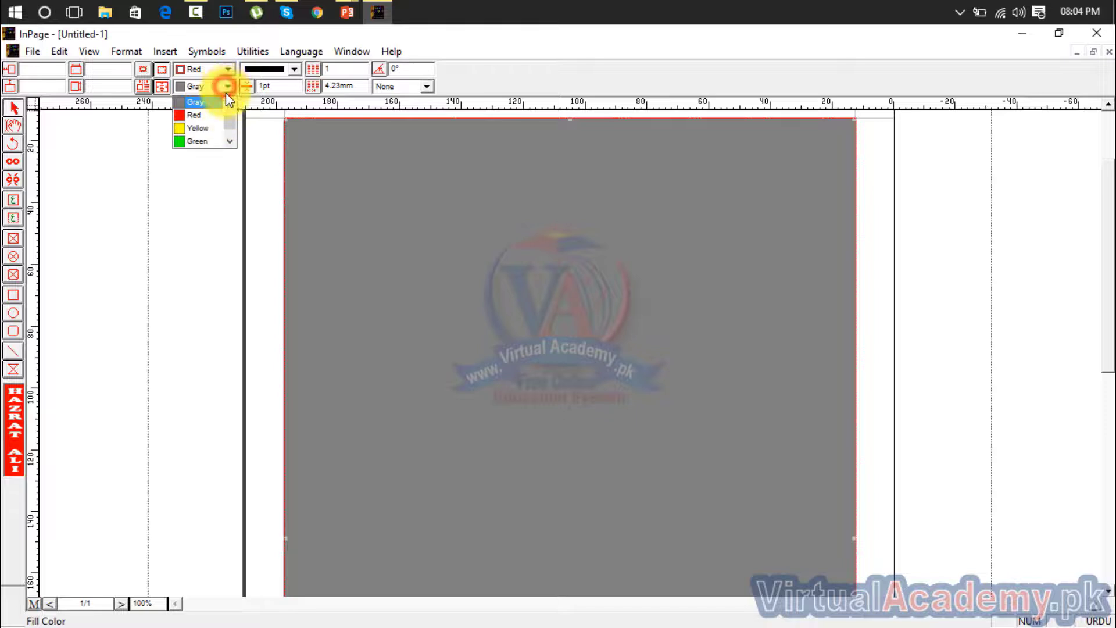
click(230, 103)
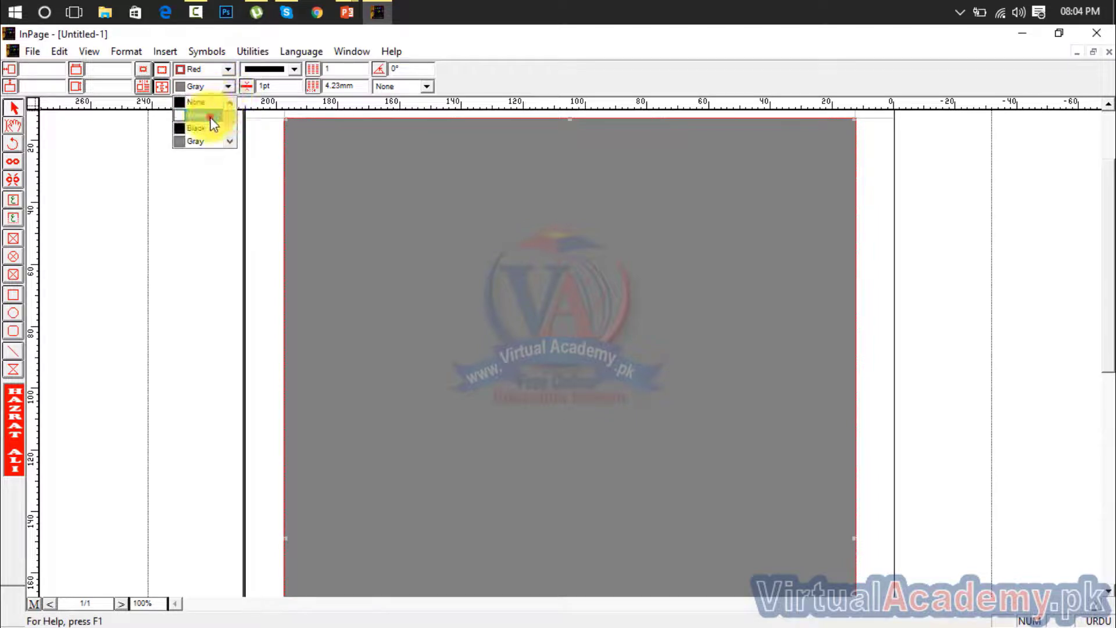
click(213, 115)
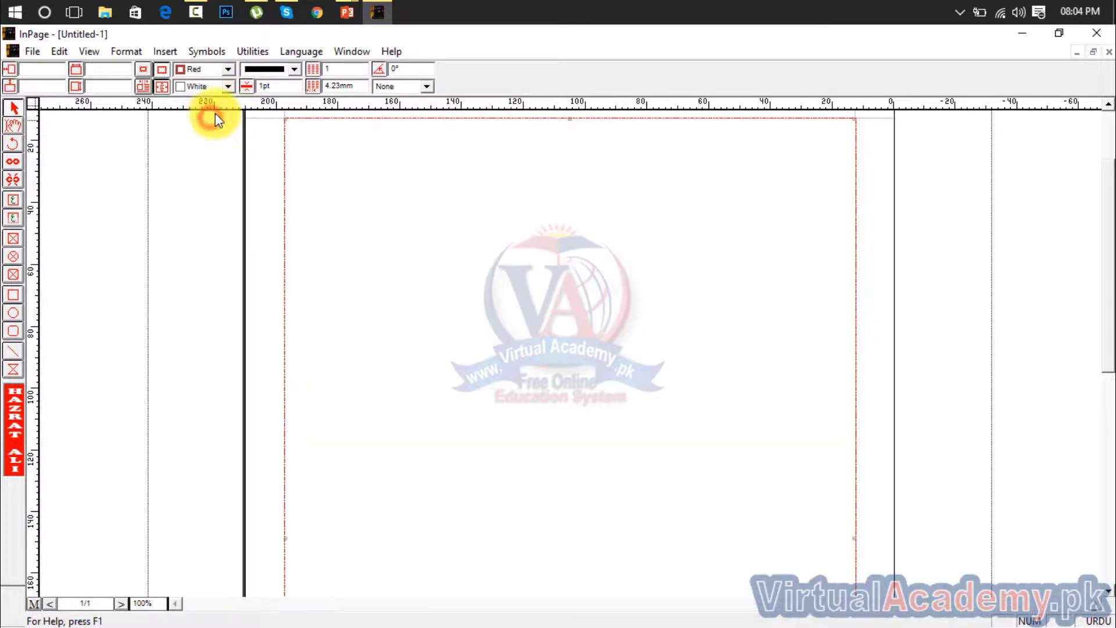
click(294, 67)
click(294, 68)
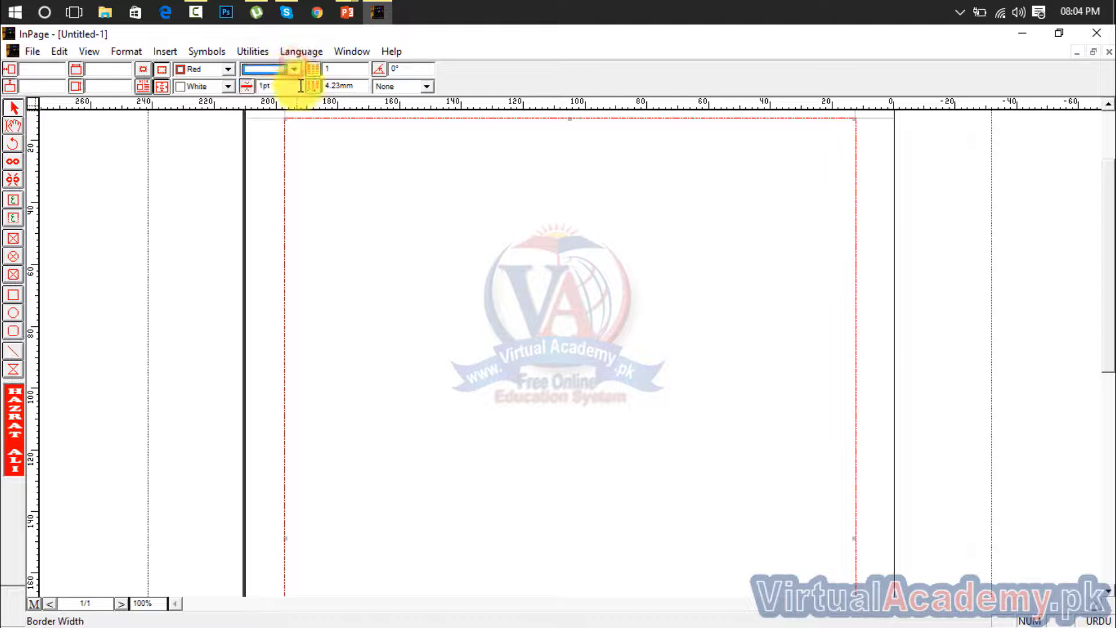
Try to divide the main text frame into 2 columns, and into 3 columns with a 1 mm gap
click(346, 69)
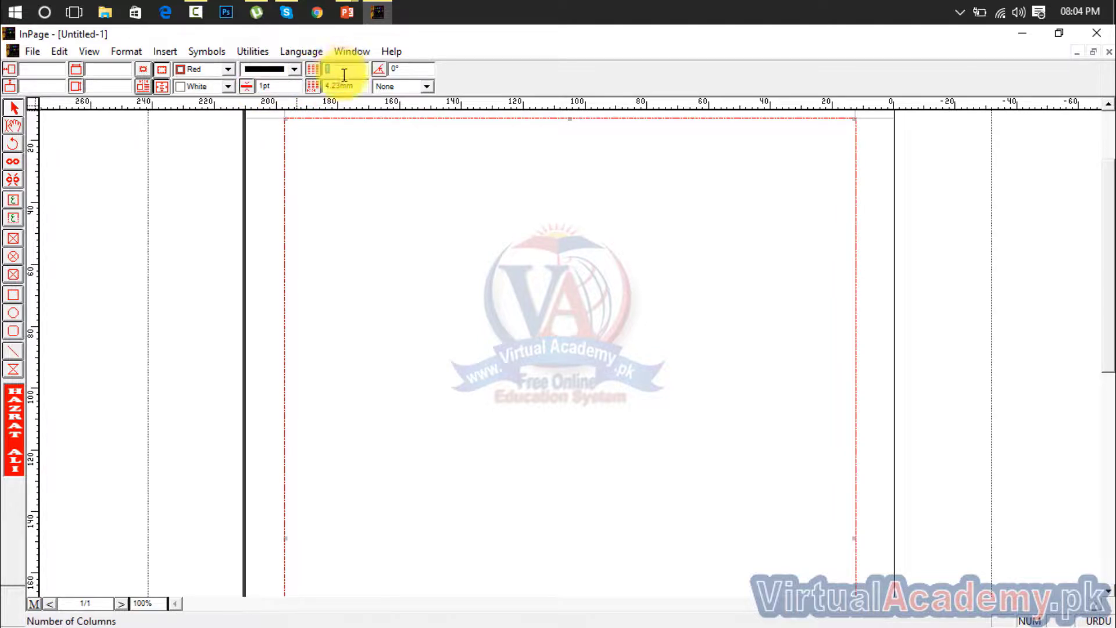
key(Return)
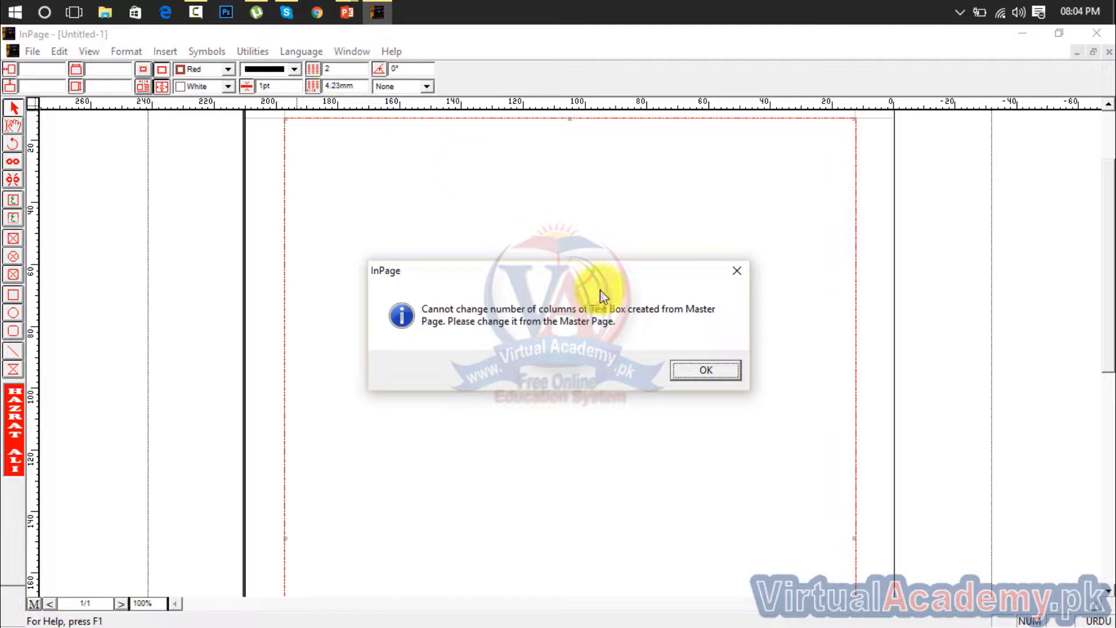
click(699, 370)
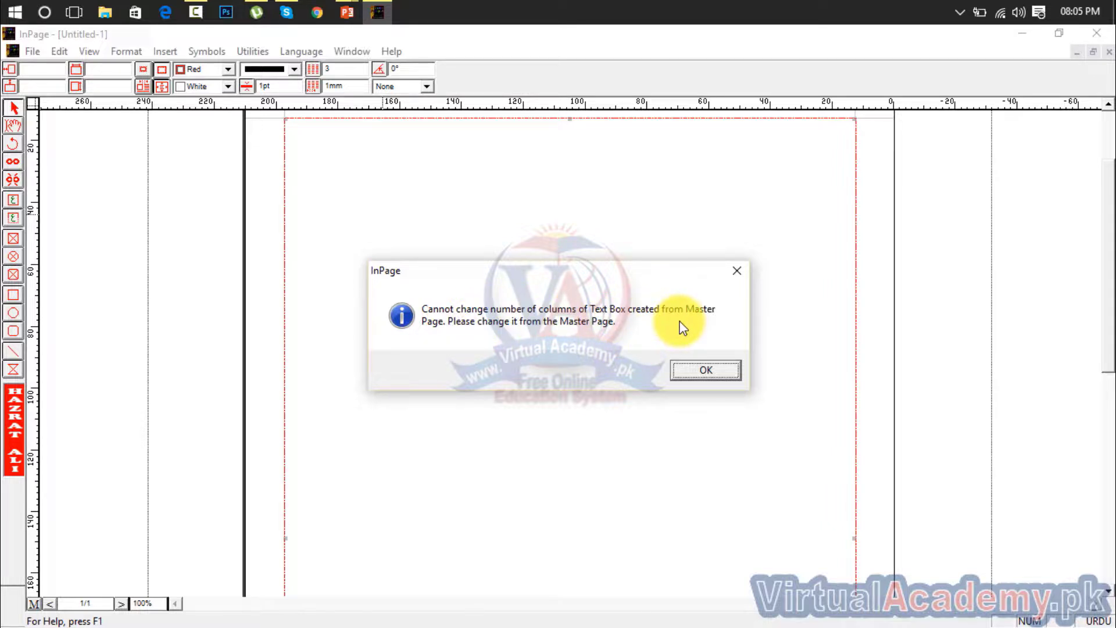
click(739, 271)
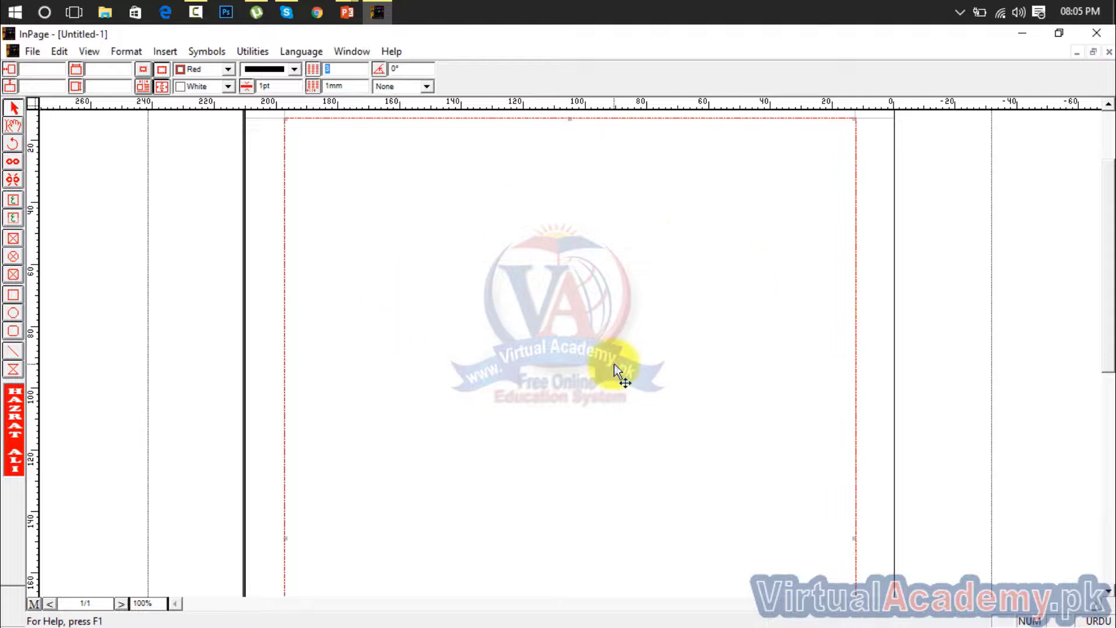
Try to apply the vertical-line pattern to the page's main text frame
click(395, 71)
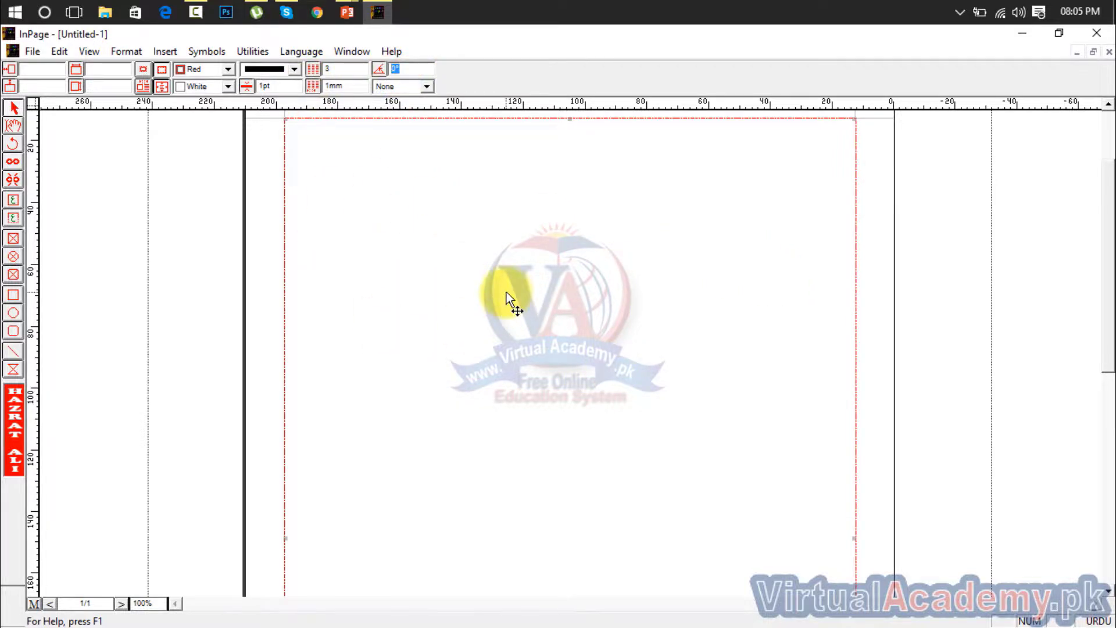
click(427, 86)
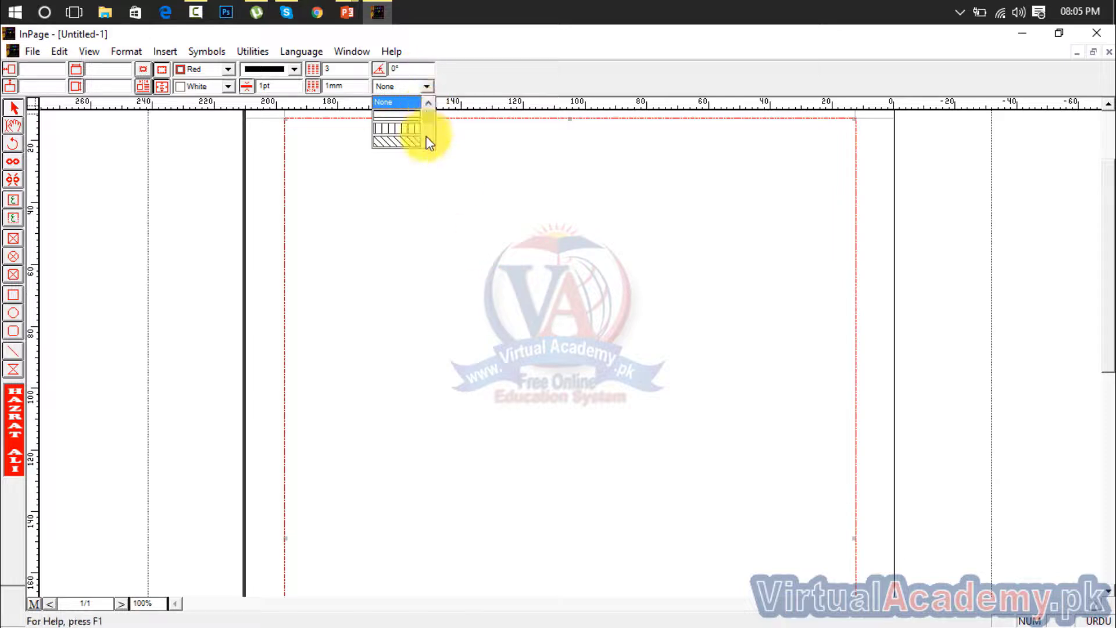
click(405, 129)
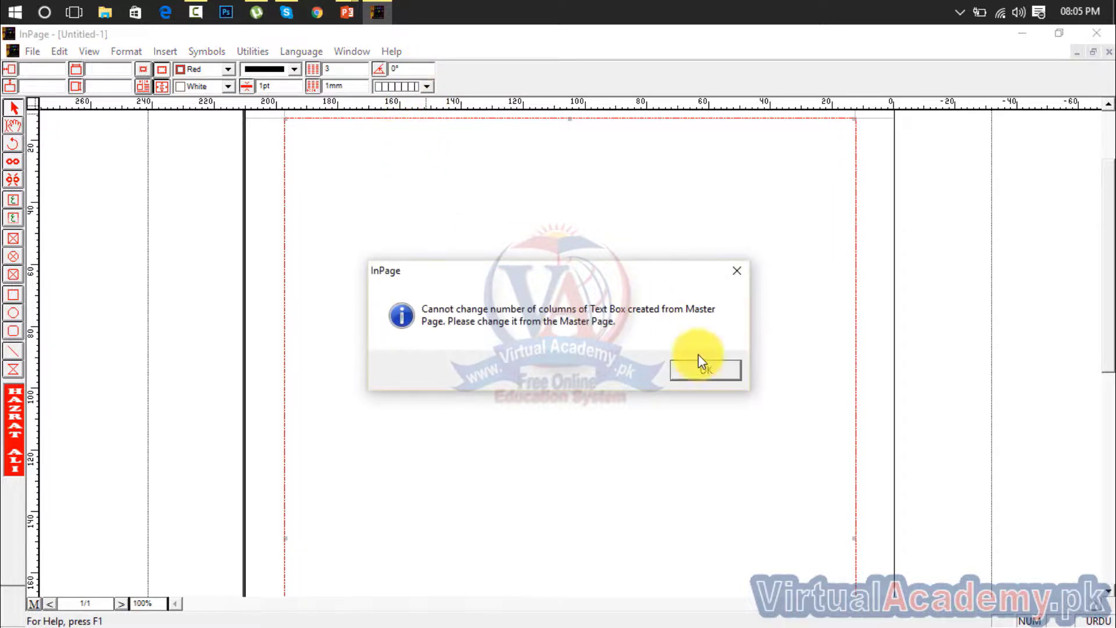
click(713, 374)
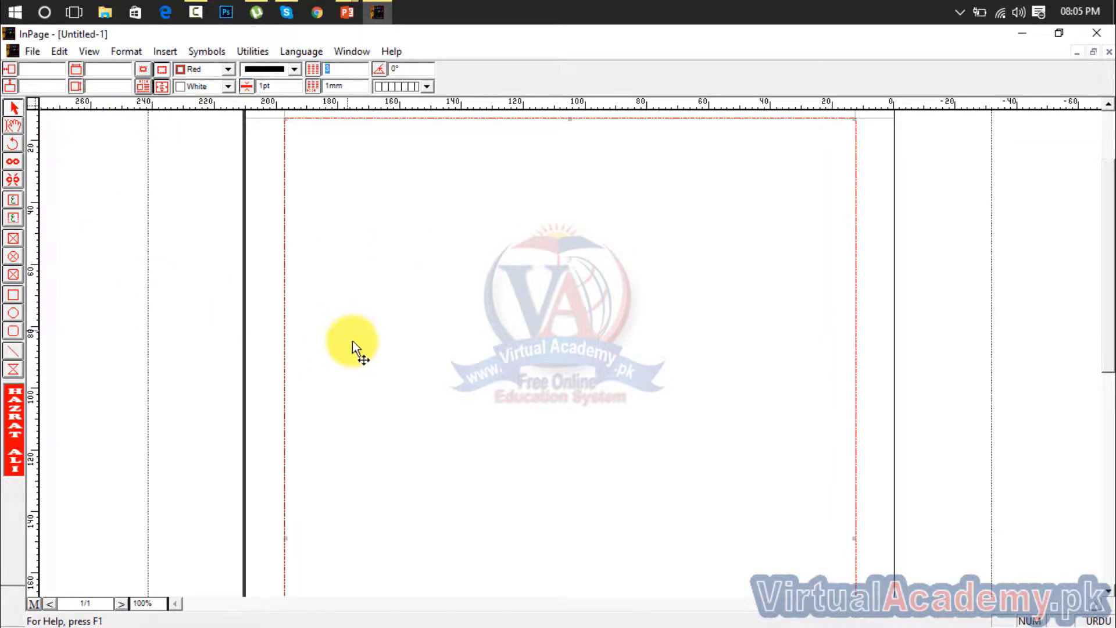
Draw a rectangle about 92 mm wide and 53 mm high inside the main text frame
click(16, 124)
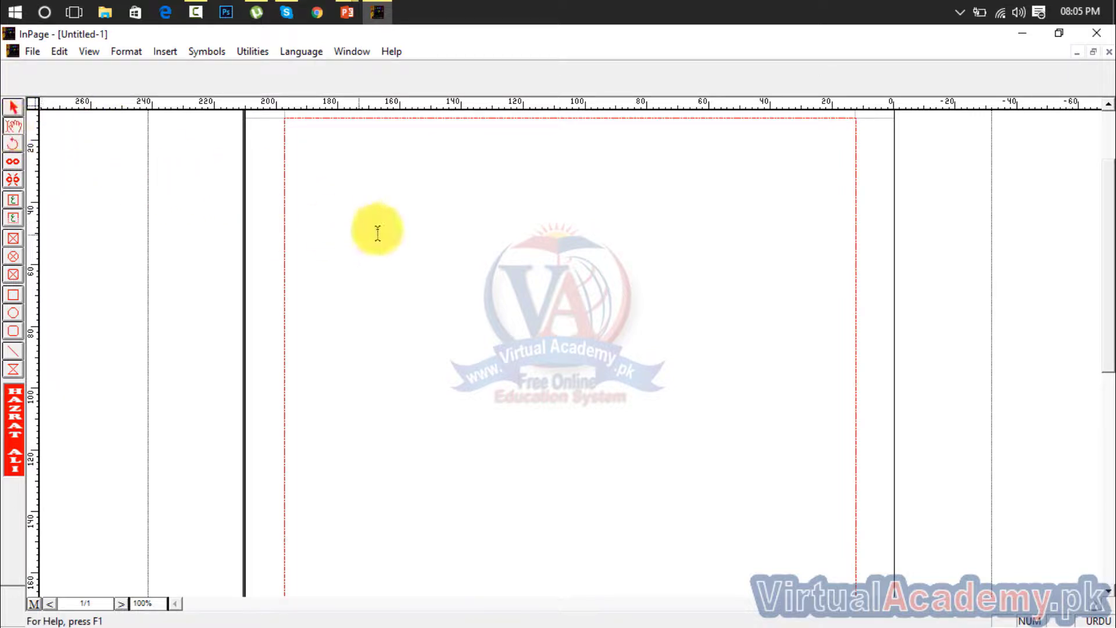
click(698, 243)
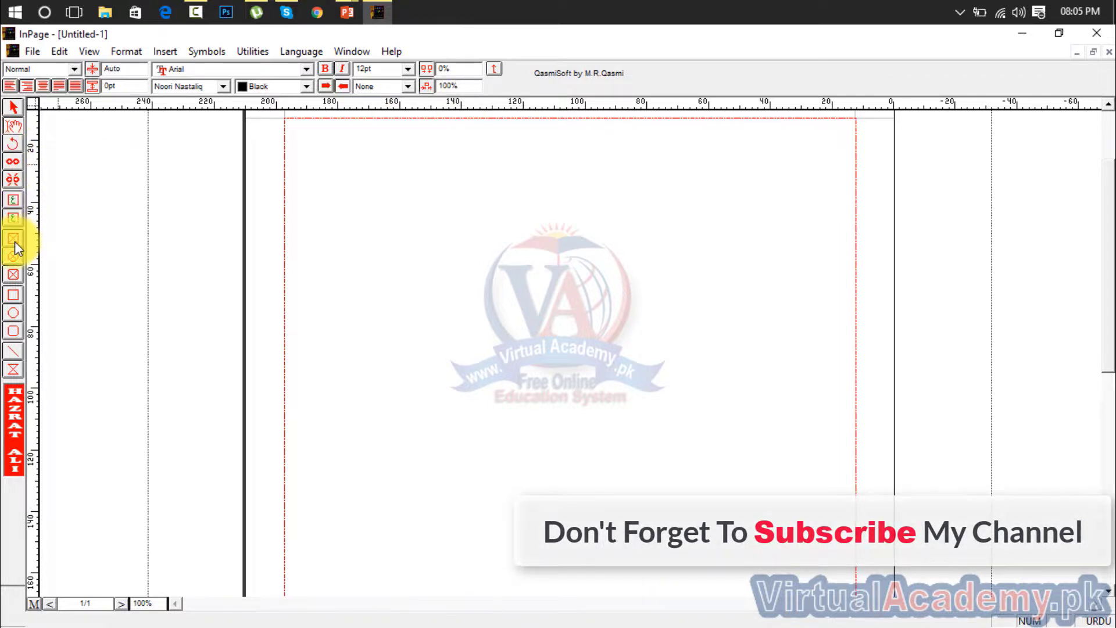
click(14, 297)
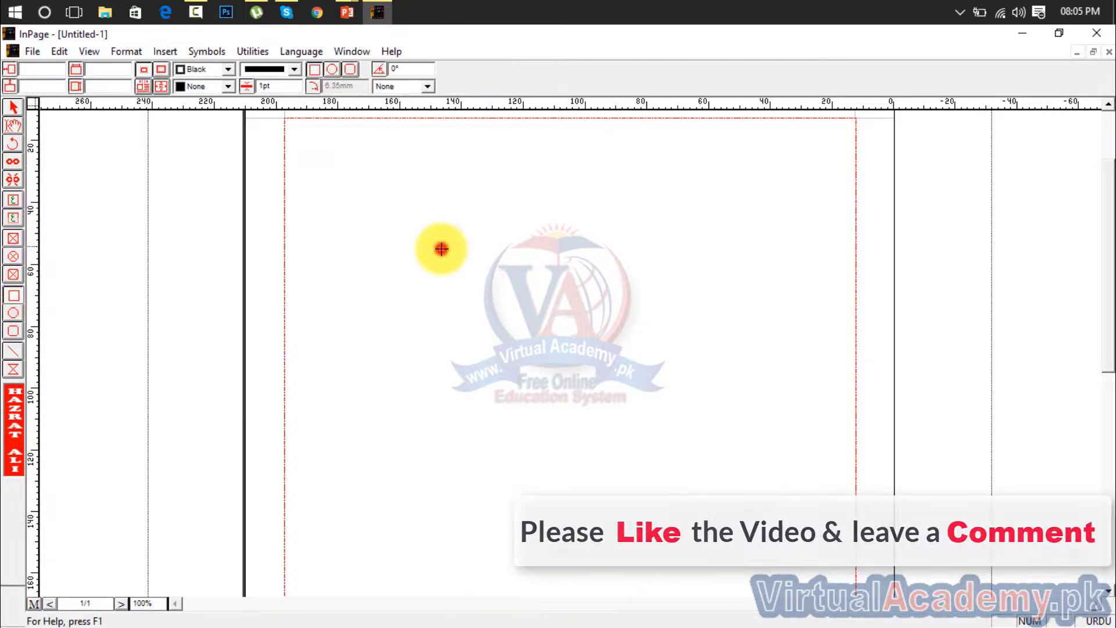
drag(442, 249, 725, 409)
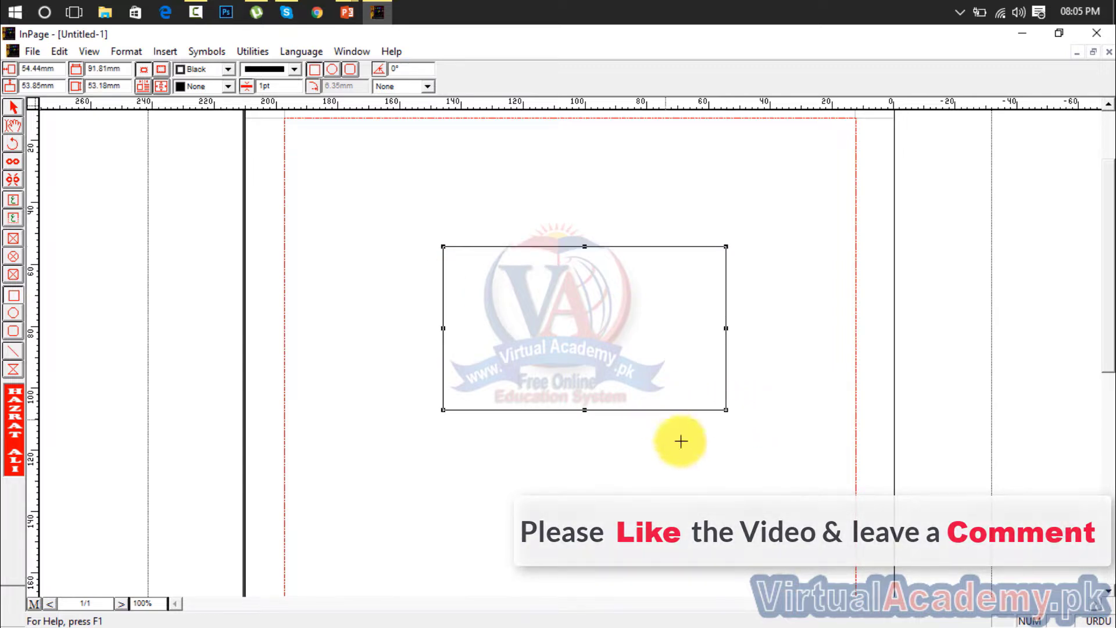
Rotate the rectangle freehand around its upper-right corner to about 311°, and reset its angle to 0°
click(12, 145)
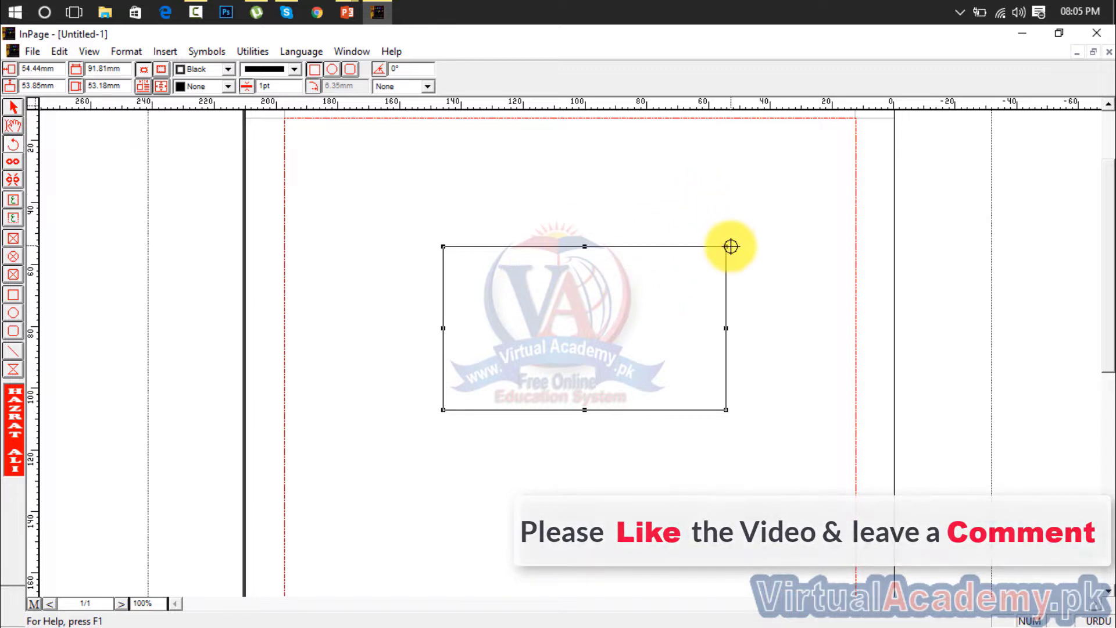
drag(724, 244, 772, 301)
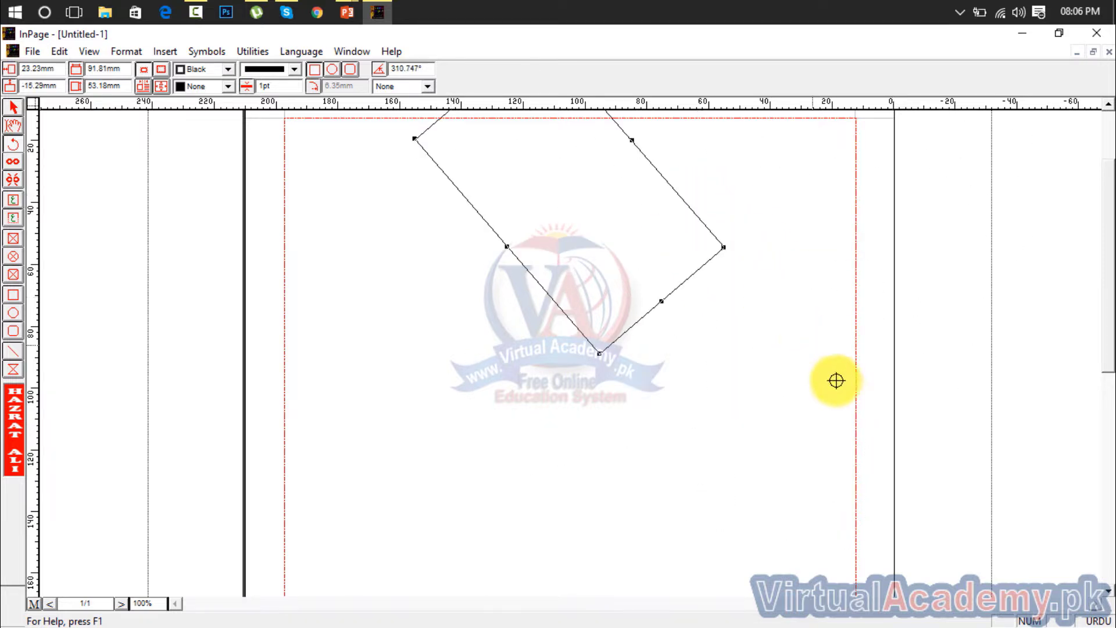
click(429, 68)
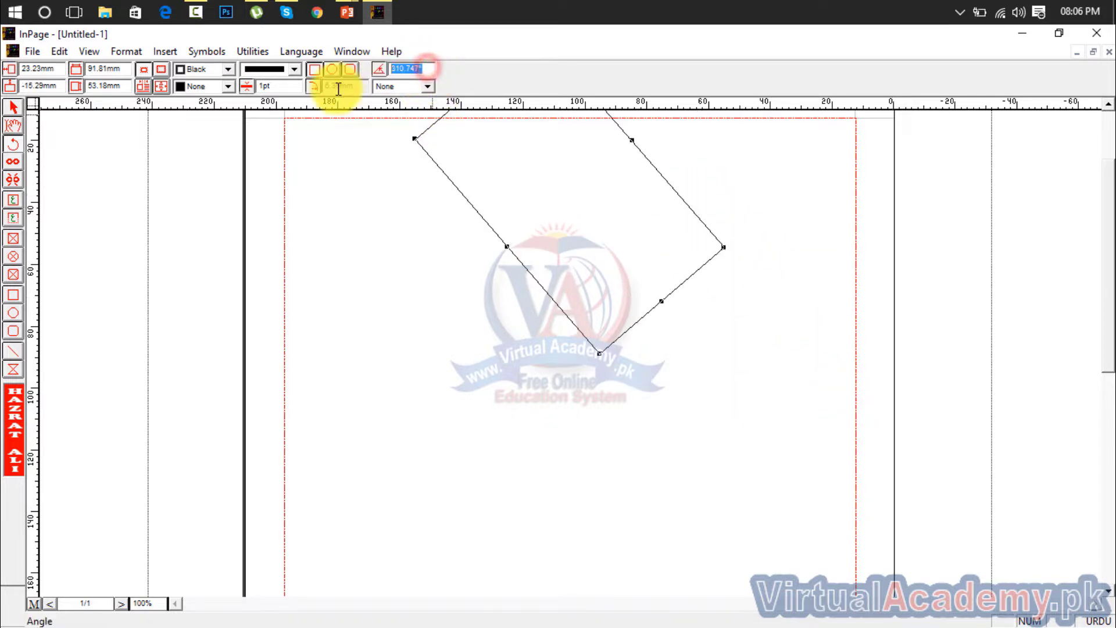
key(Return)
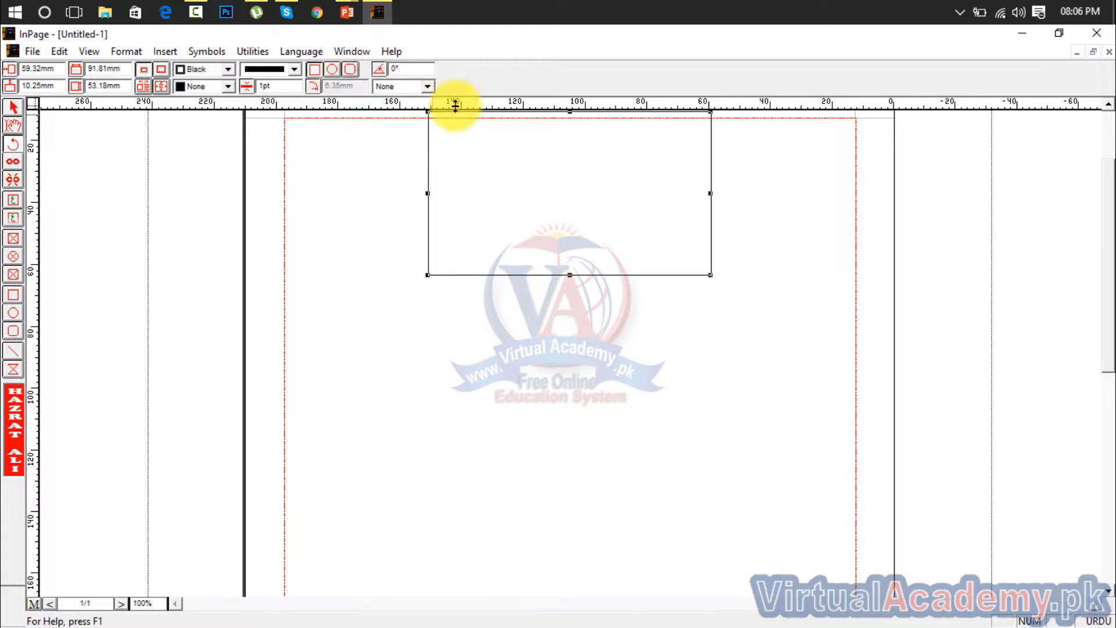
Set the rectangle's rotation angle to 45°
click(416, 66)
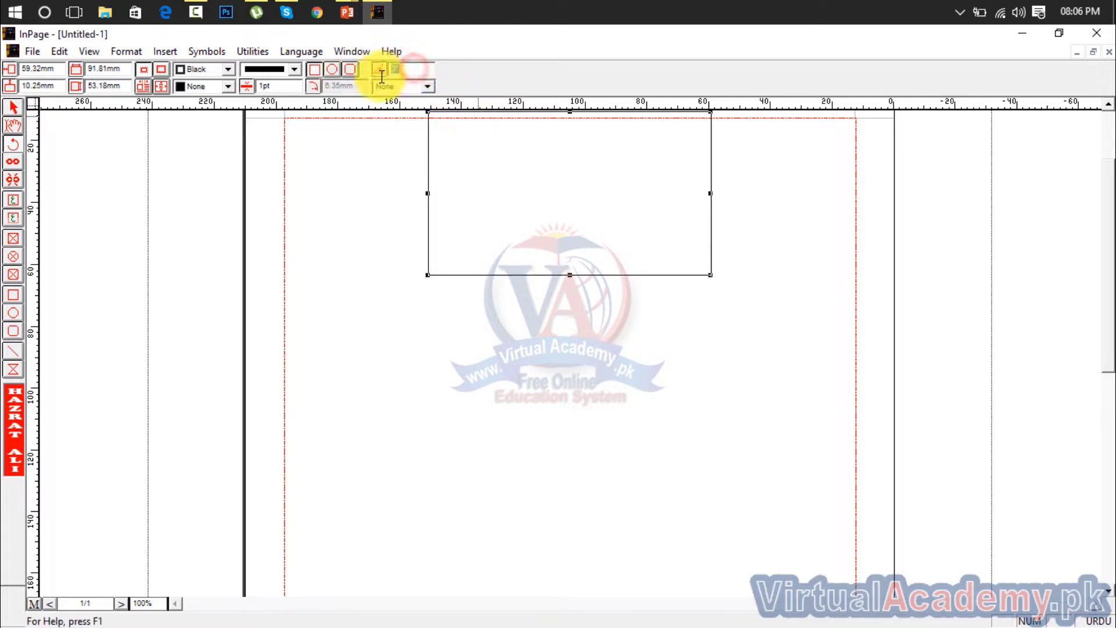
text(45)
key(Return)
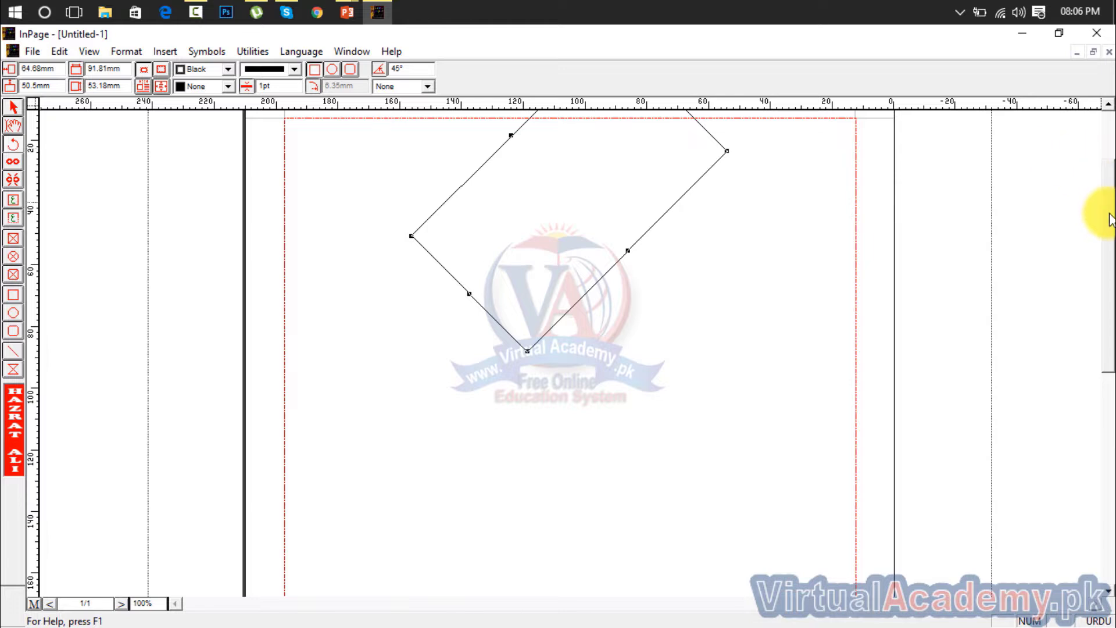
Select the rotated rectangle and delete it from the page
drag(1110, 213, 1111, 169)
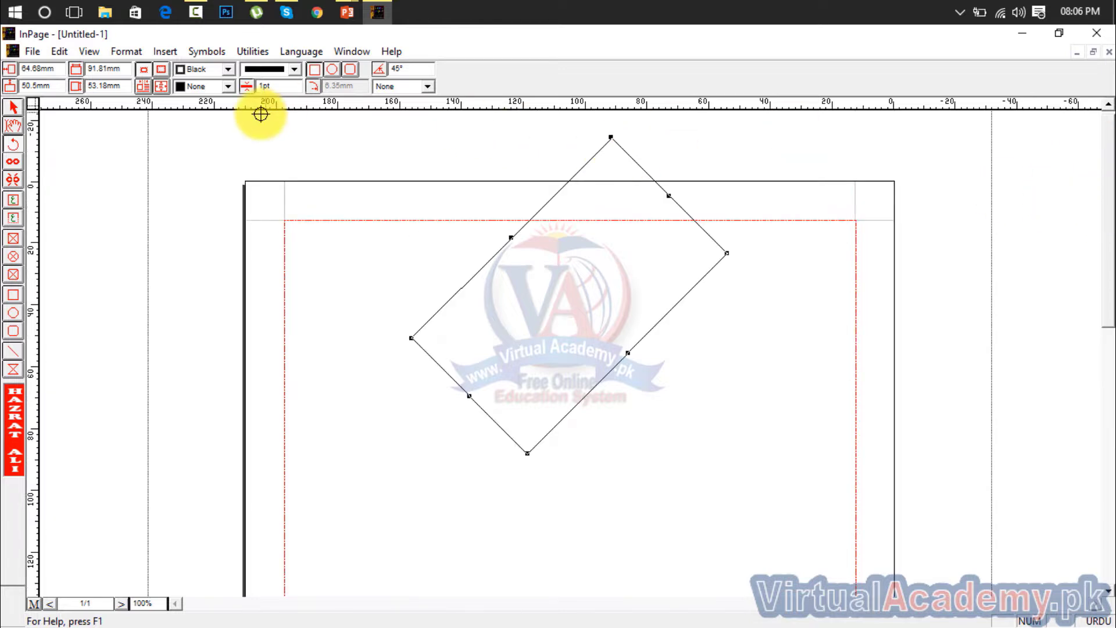
click(12, 143)
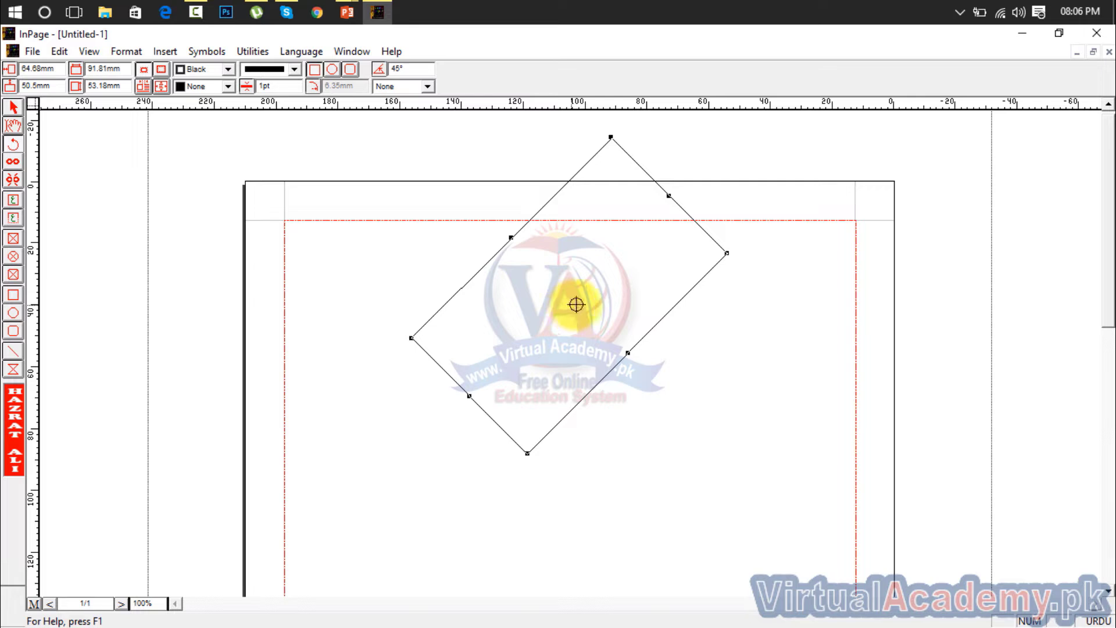
click(13, 106)
click(601, 290)
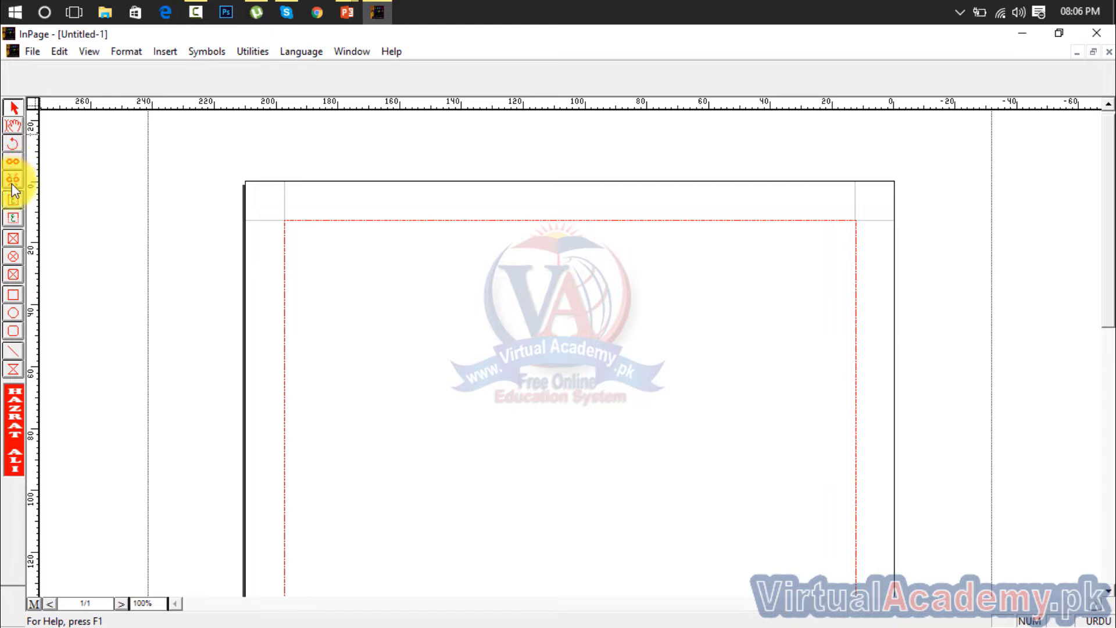
Select the page's main text frame
click(330, 285)
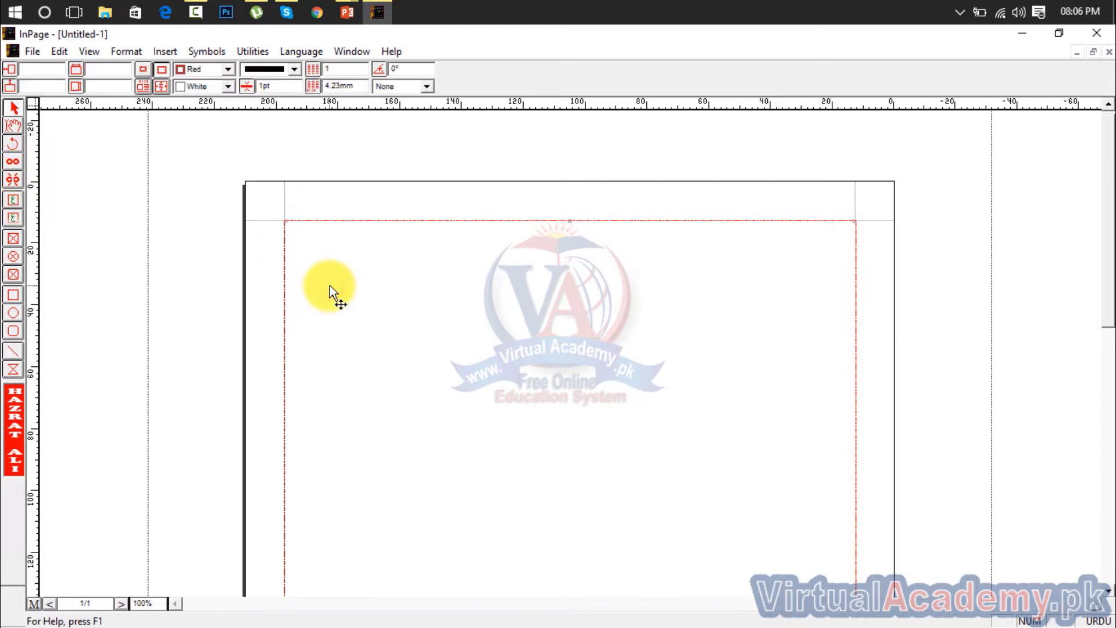